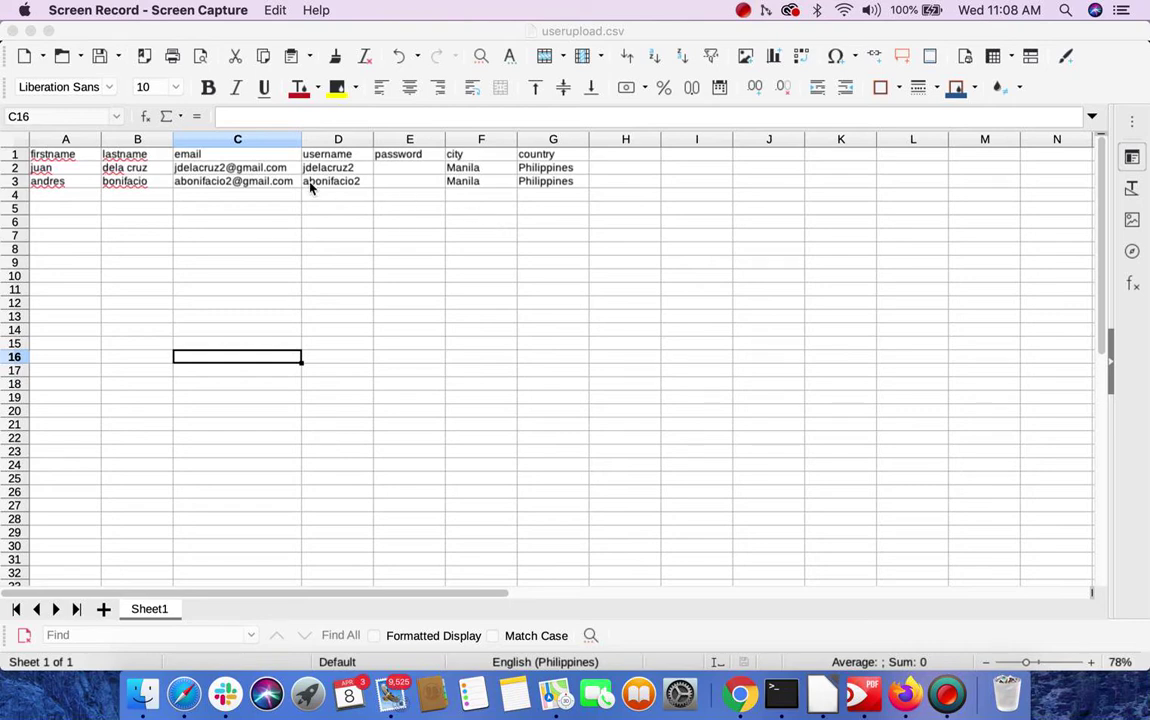
Examine the header fields from firstname to country, the password cells of both user rows, and the first user's email cell
{"action": "left_click", "coordinate": [75, 162]}
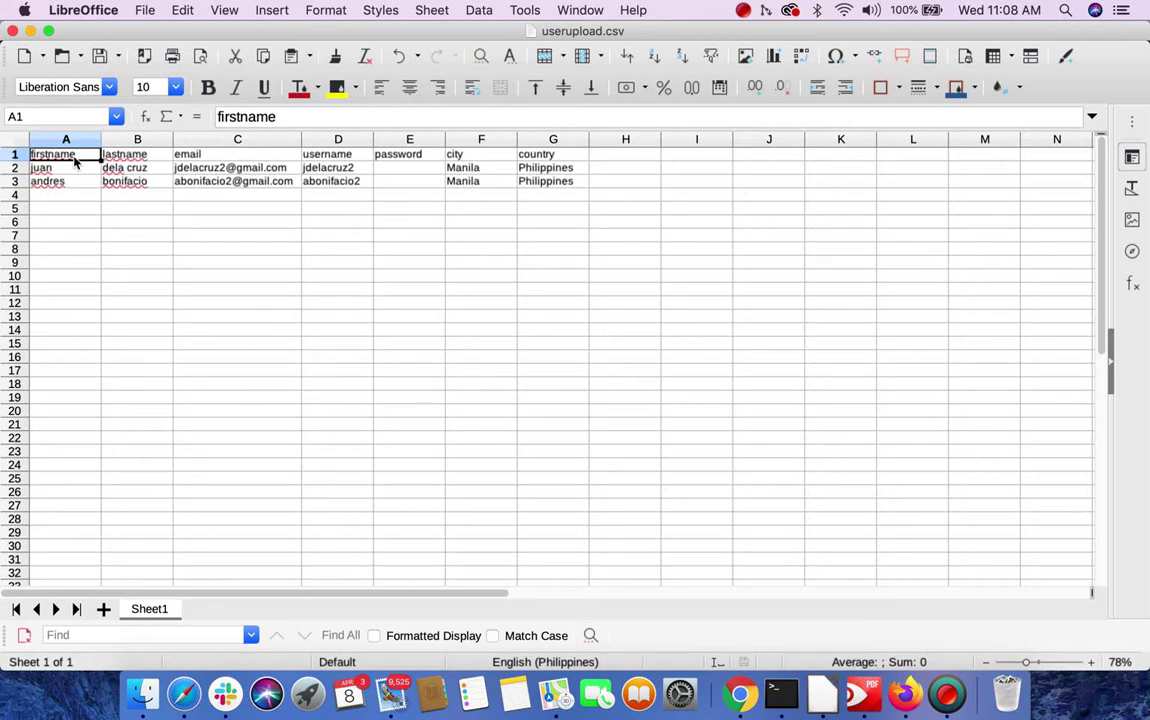
{"action": "left_click", "coordinate": [127, 158]}
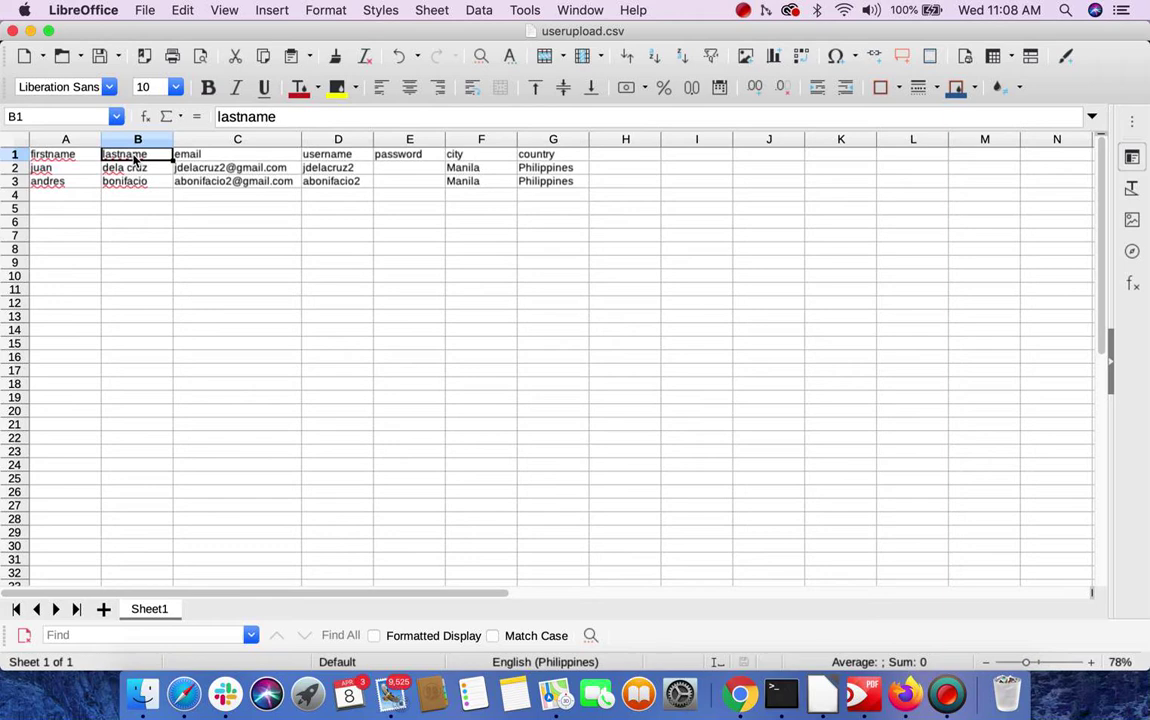
{"action": "left_click", "coordinate": [222, 163]}
{"action": "left_click", "coordinate": [320, 155]}
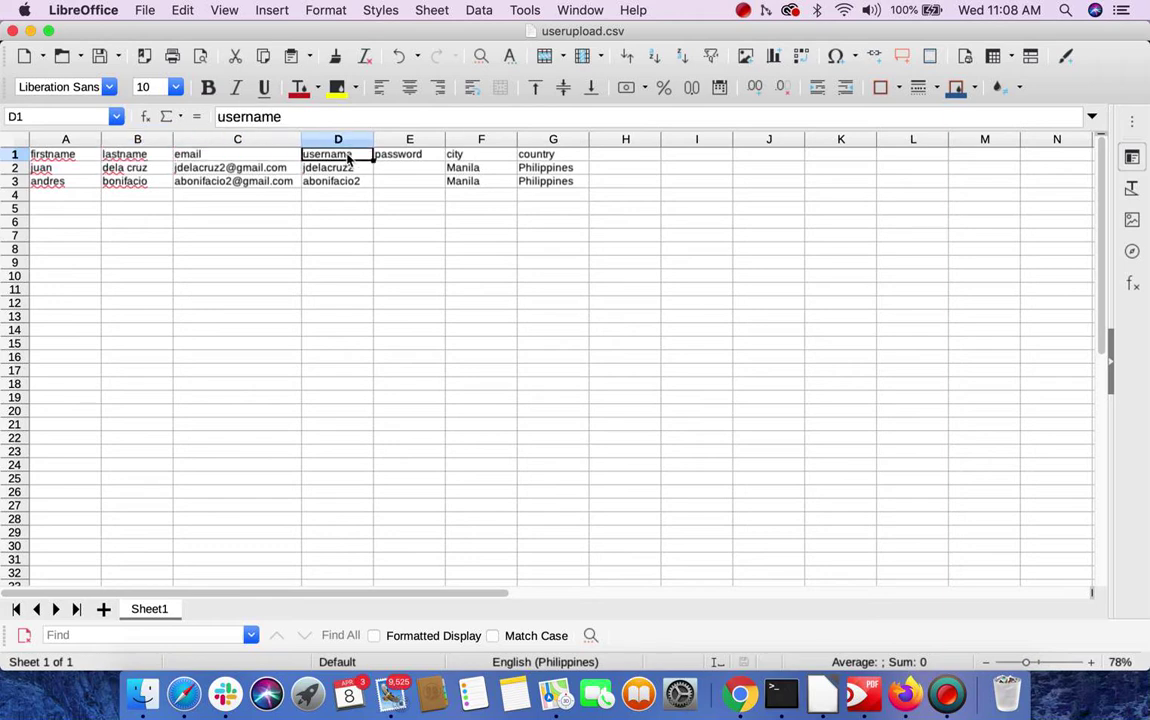
{"action": "left_click", "coordinate": [423, 160]}
{"action": "left_click", "coordinate": [486, 161]}
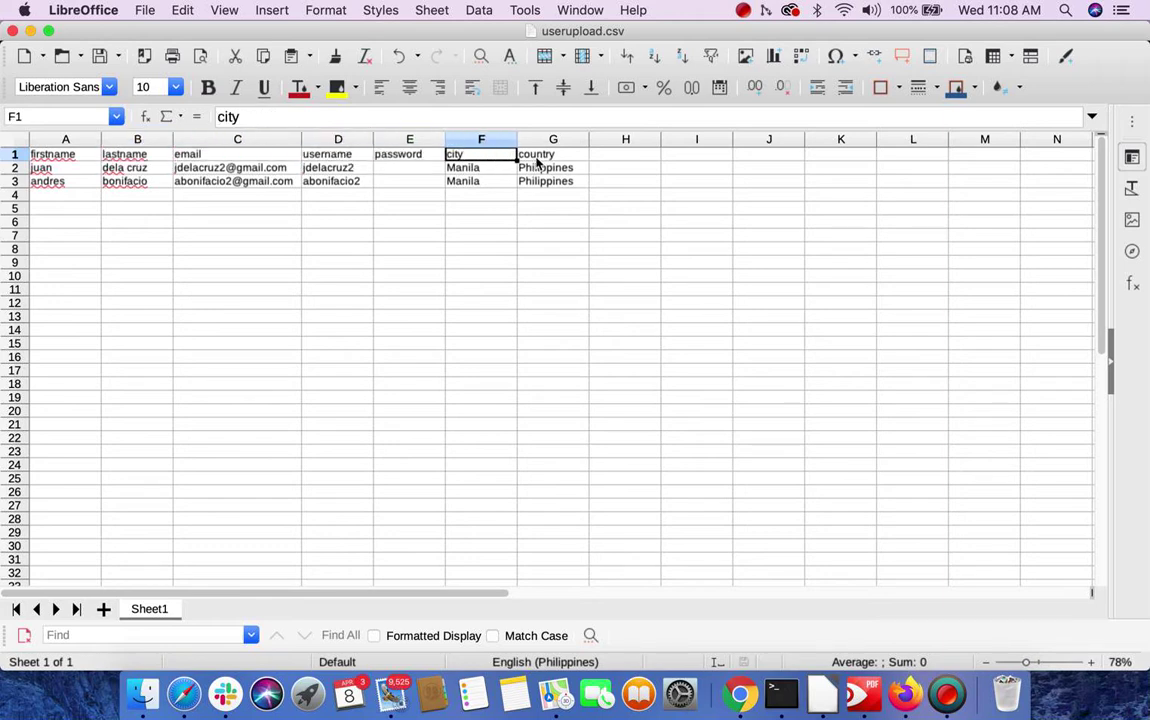
{"action": "left_click", "coordinate": [543, 158]}
{"action": "left_click", "coordinate": [415, 171]}
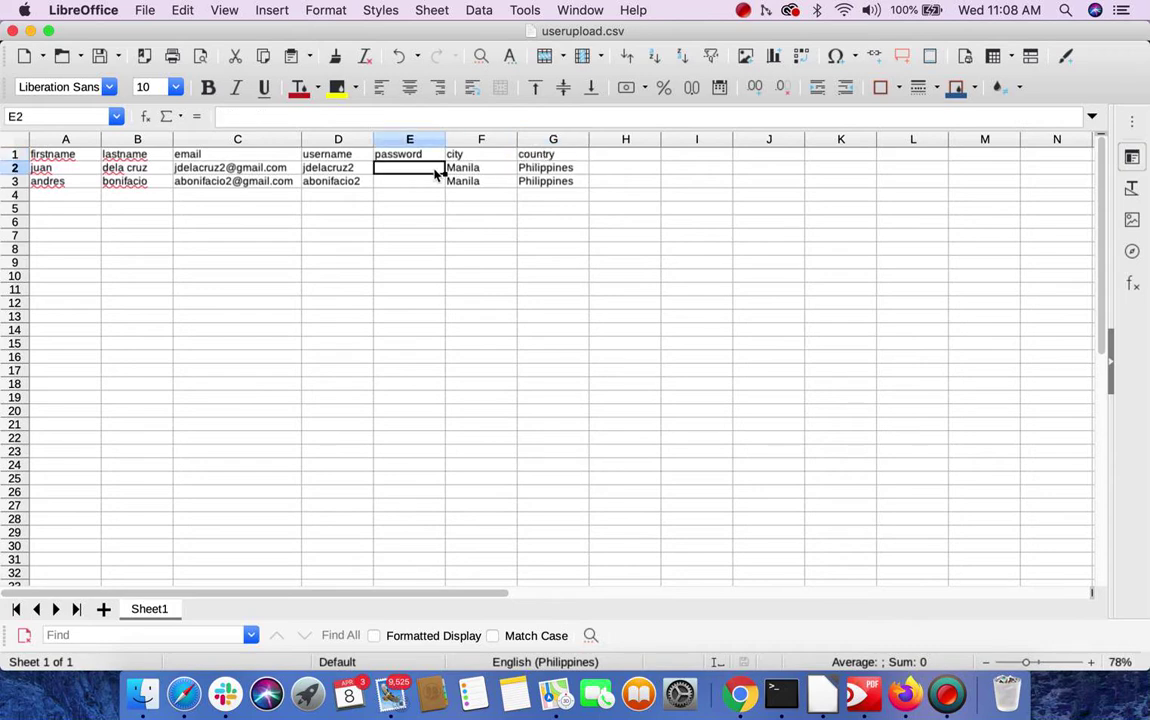
{"action": "left_click", "coordinate": [416, 185]}
{"action": "left_click", "coordinate": [413, 172]}
{"action": "left_click", "coordinate": [250, 168]}
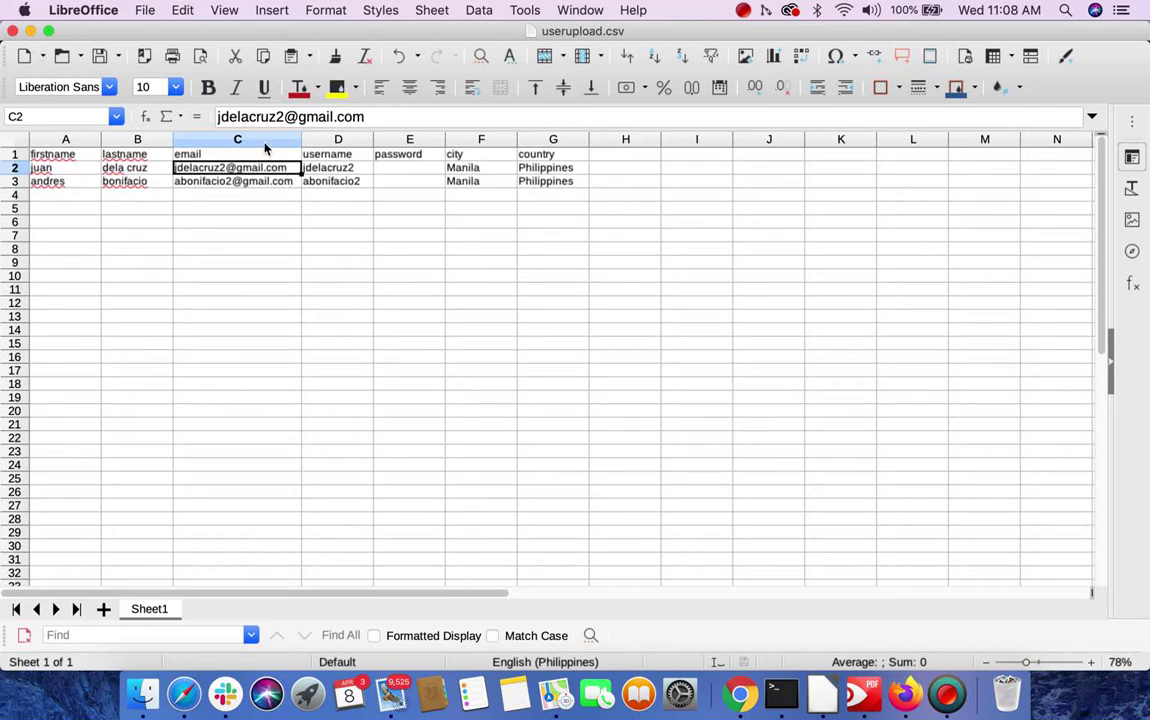
Save the spreadsheet to the Desktop as userupload1 with the file type Text CSV (.csv)
{"action": "left_click", "coordinate": [147, 10]}
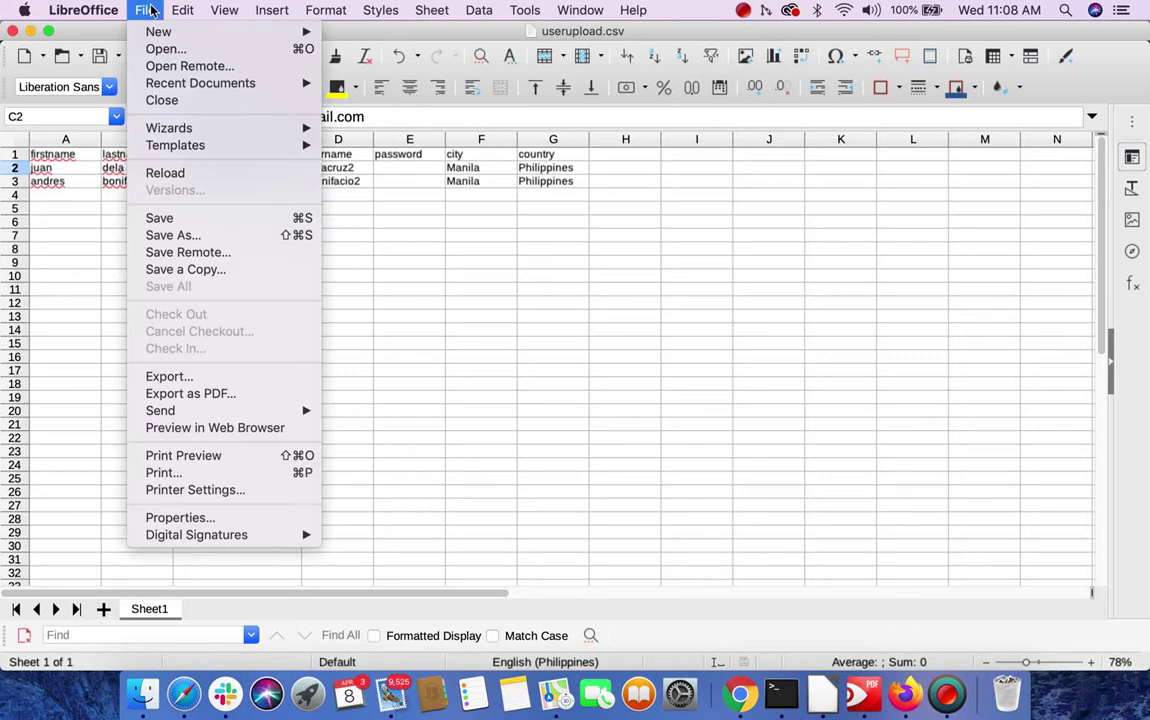
{"action": "left_click", "coordinate": [172, 235]}
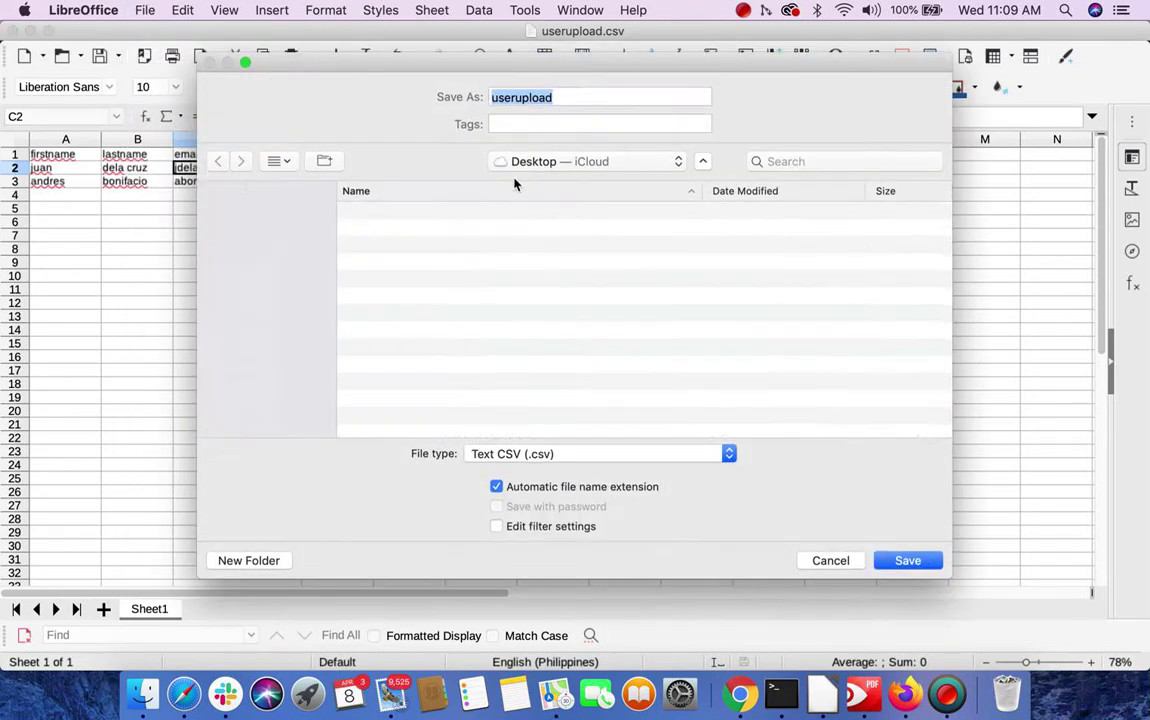
{"action": "left_click", "coordinate": [568, 97]}
{"action": "type", "text": "1"}
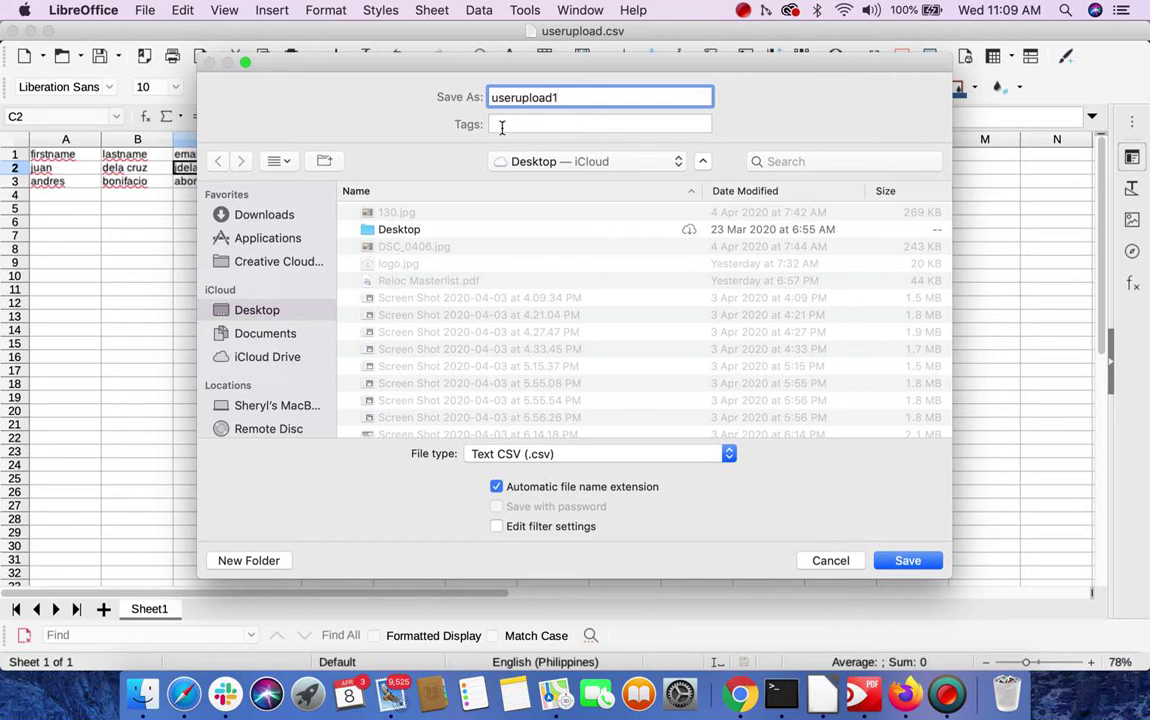
{"action": "left_click_drag", "start_coordinate": [562, 97], "coordinate": [467, 90]}
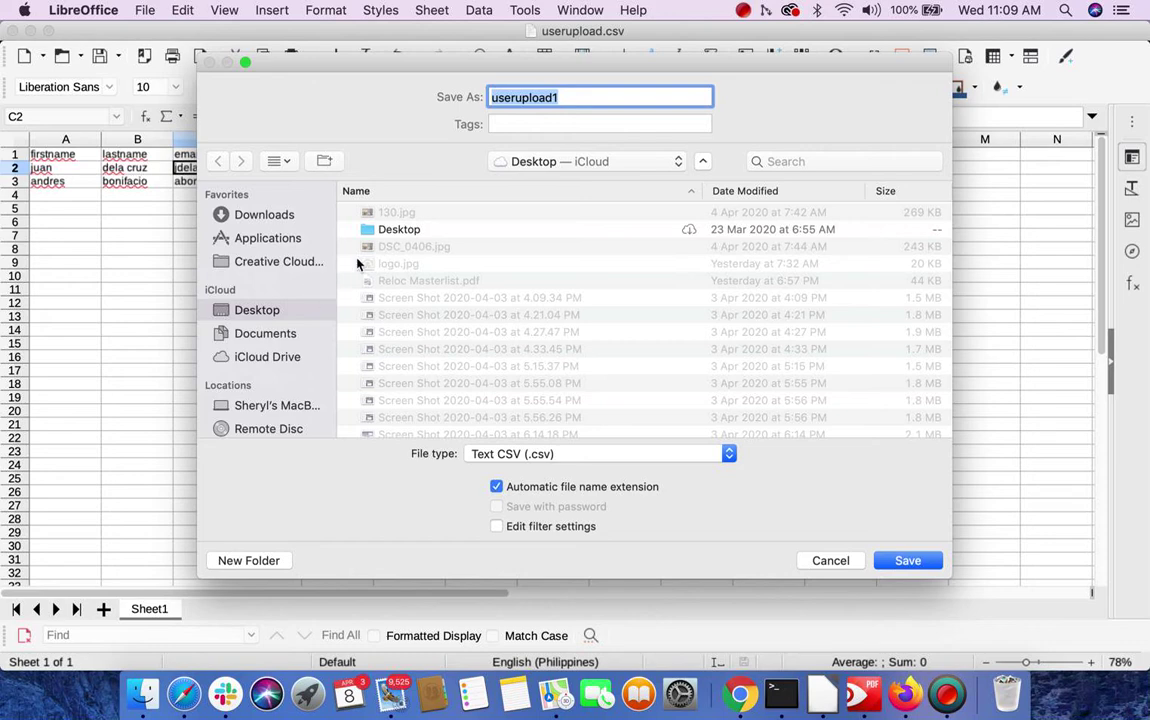
{"action": "left_click", "coordinate": [576, 93]}
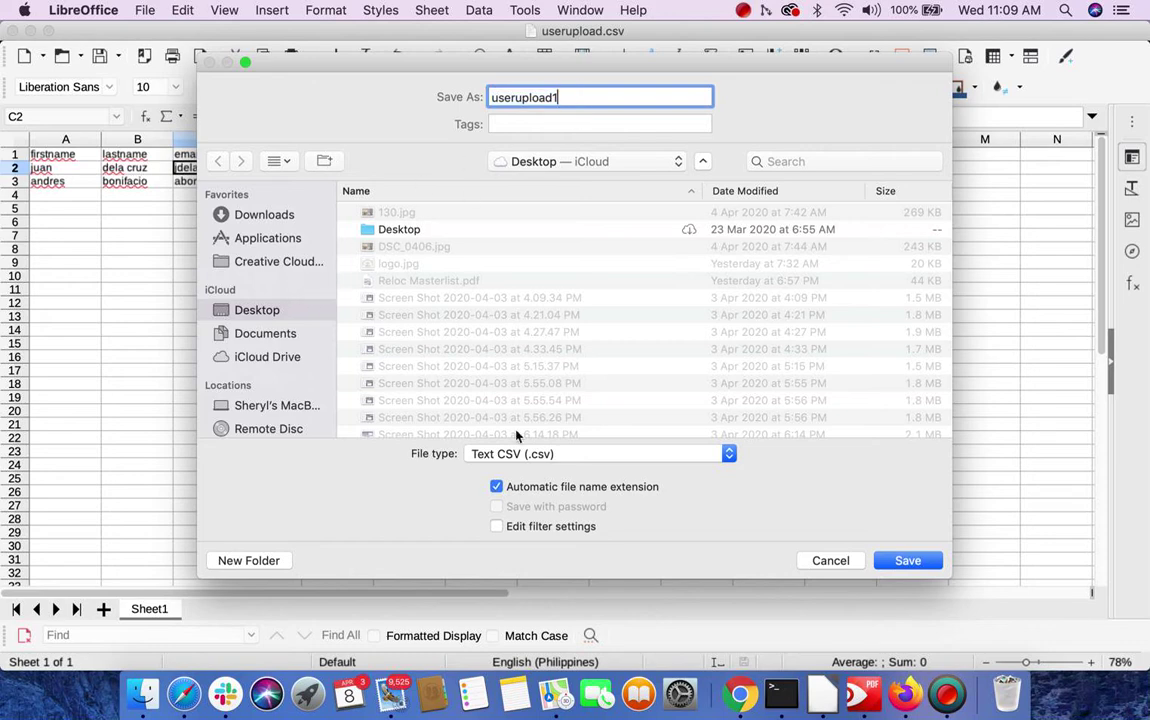
{"action": "left_click", "coordinate": [542, 456]}
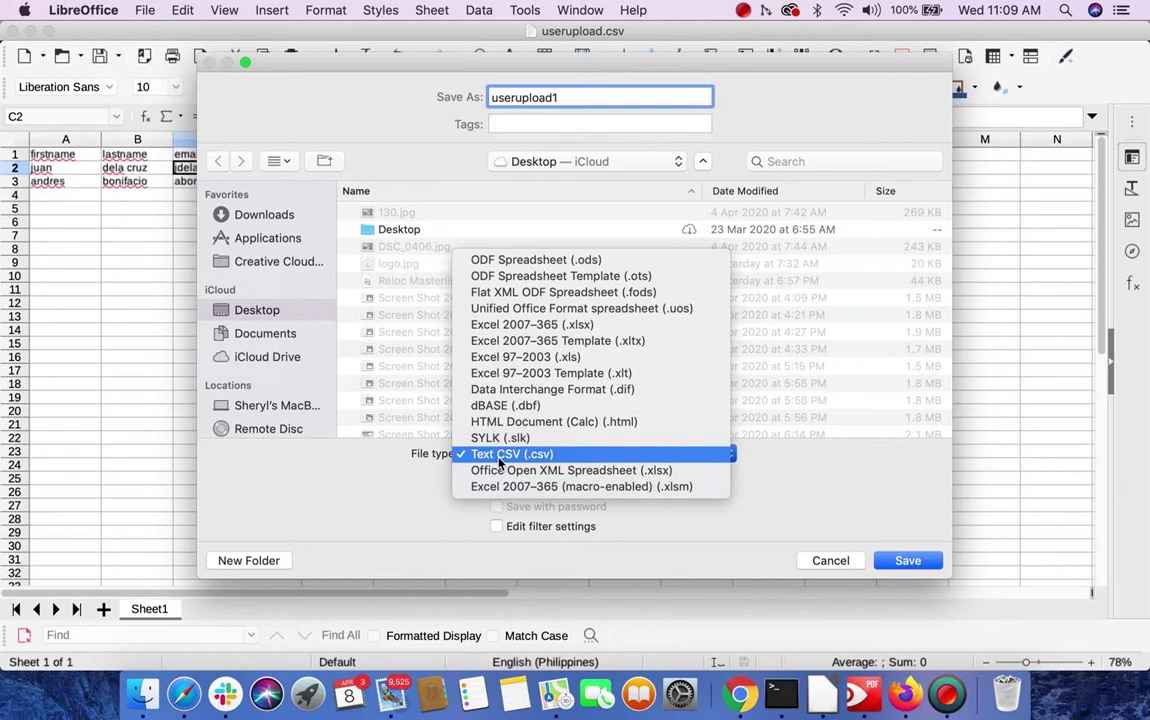
{"action": "left_click", "coordinate": [499, 455]}
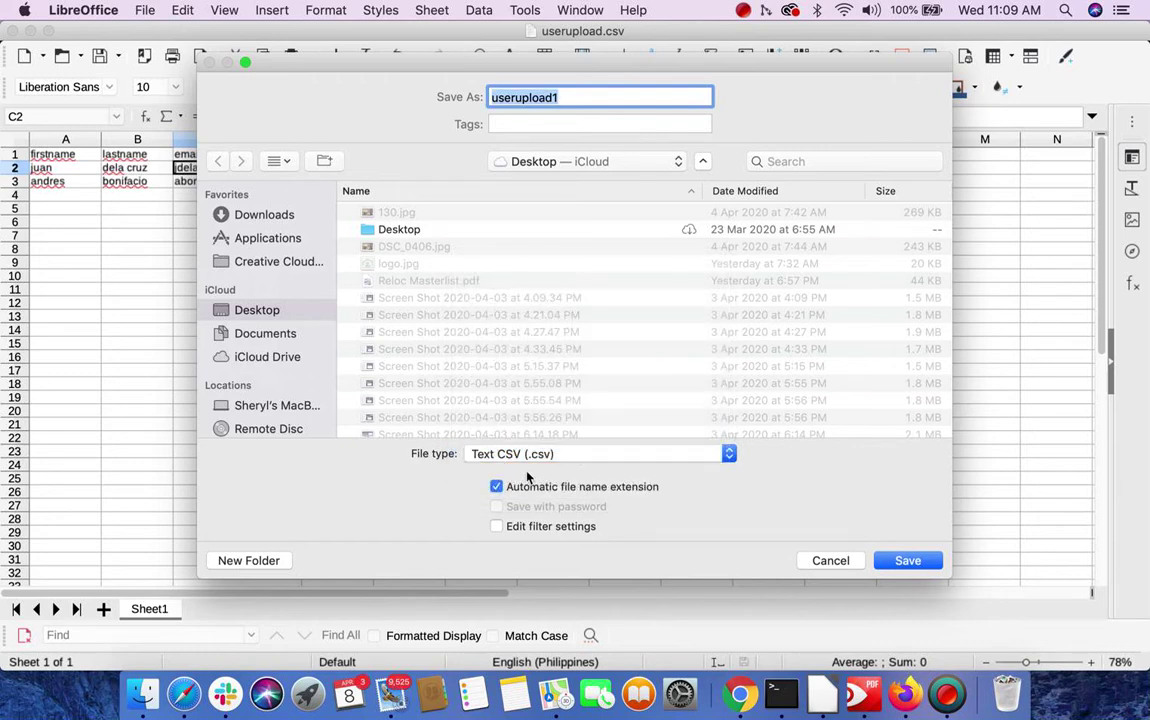
{"action": "left_click", "coordinate": [904, 561]}
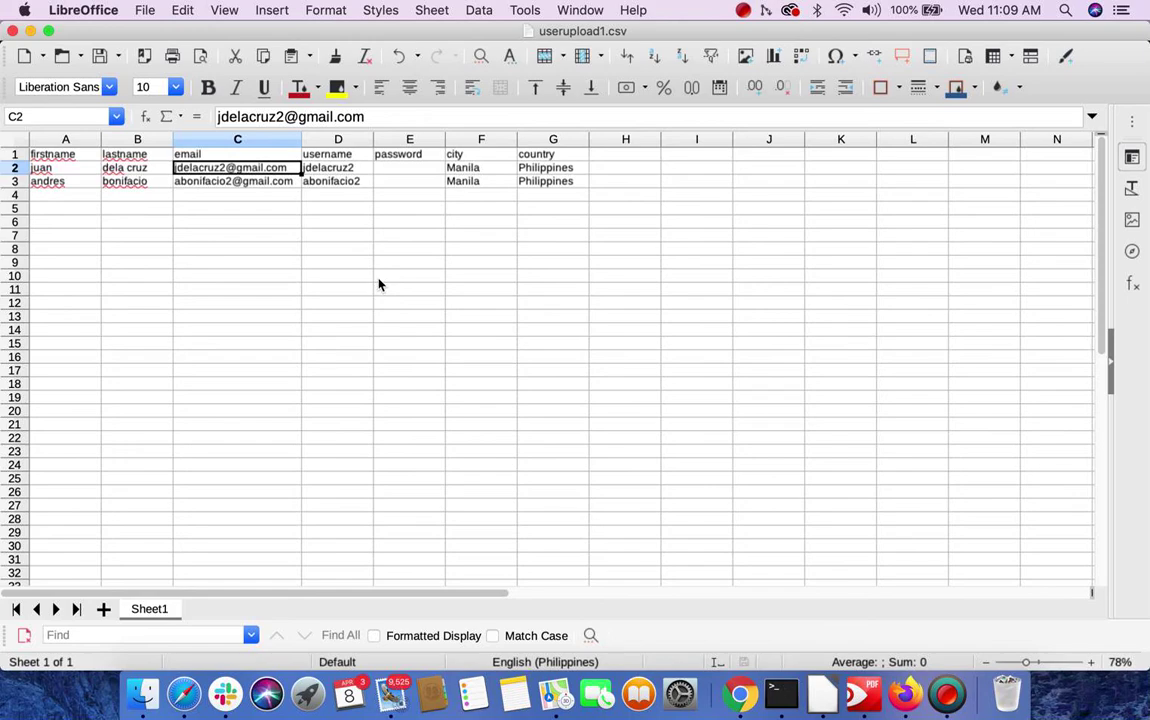
Switch to the Moodle site in Safari and open the Upload users page from the Accounts section of site administration
{"action": "left_click", "coordinate": [183, 693]}
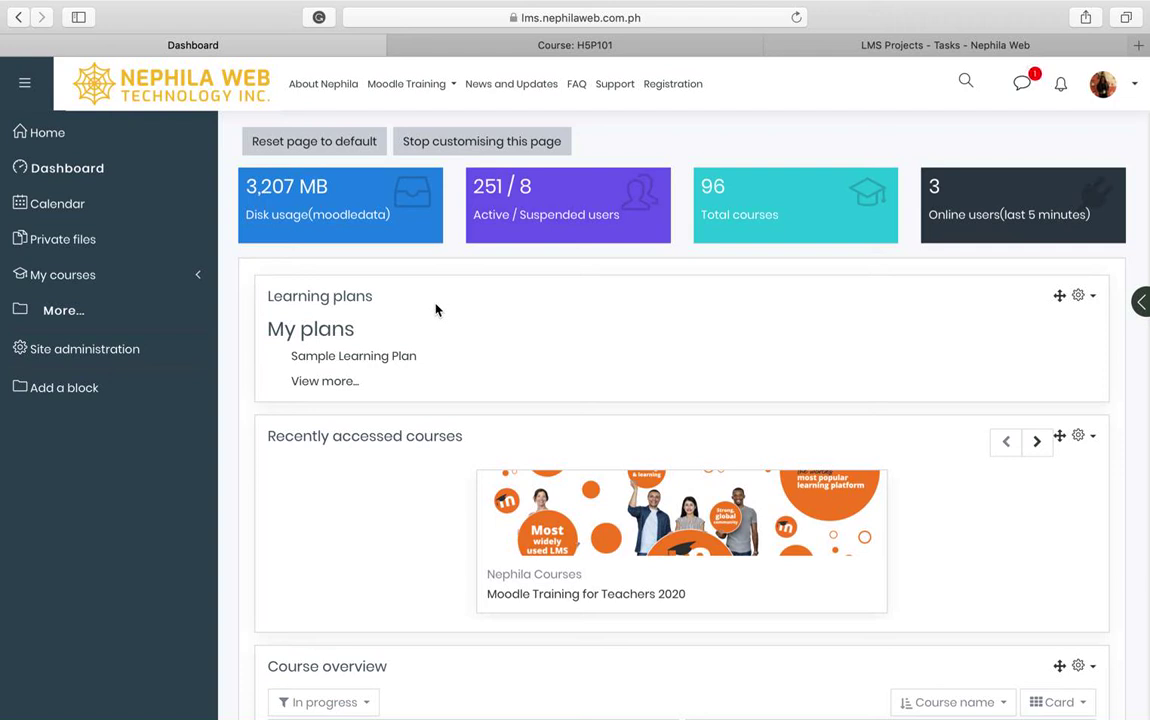
{"action": "left_click", "coordinate": [112, 353]}
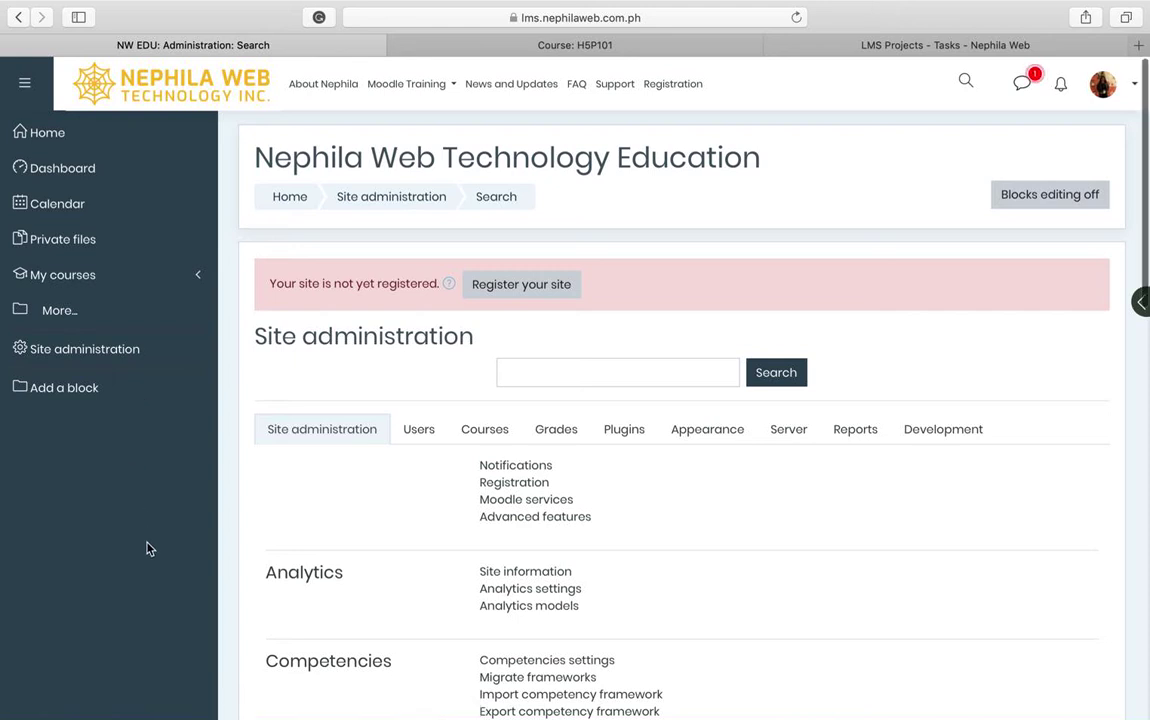
{"action": "left_click", "coordinate": [417, 430]}
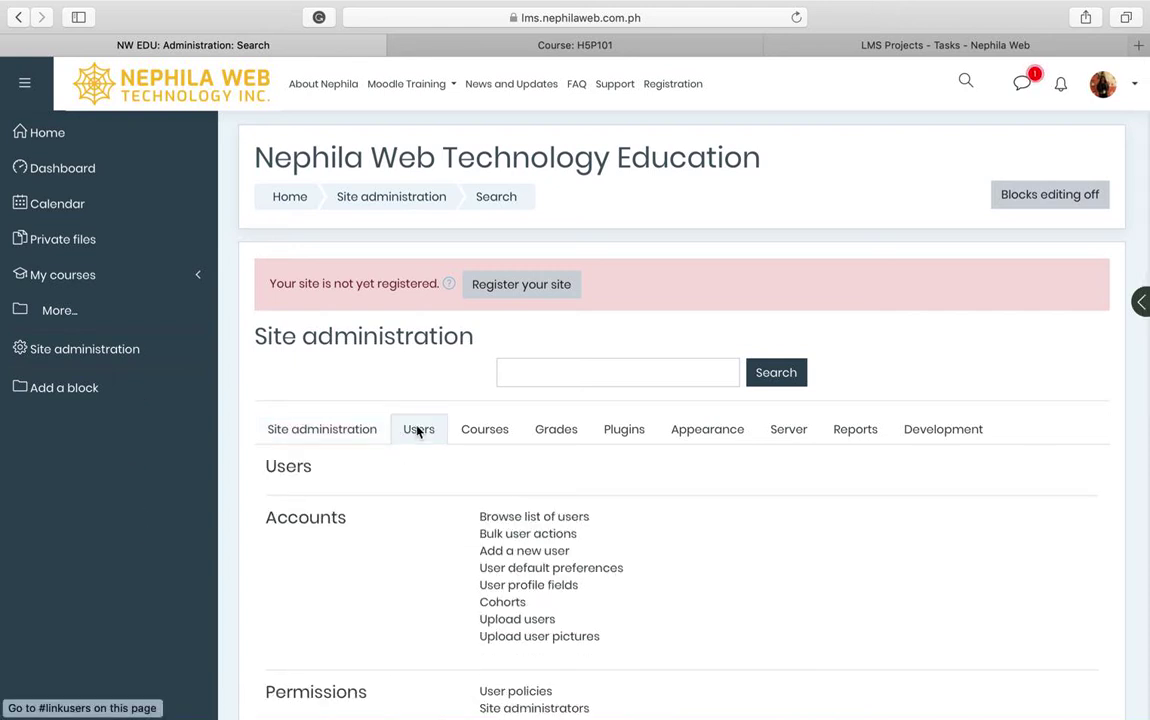
{"action": "scroll", "coordinate": [418, 431], "scroll_direction": "down", "scroll_amount": 5}
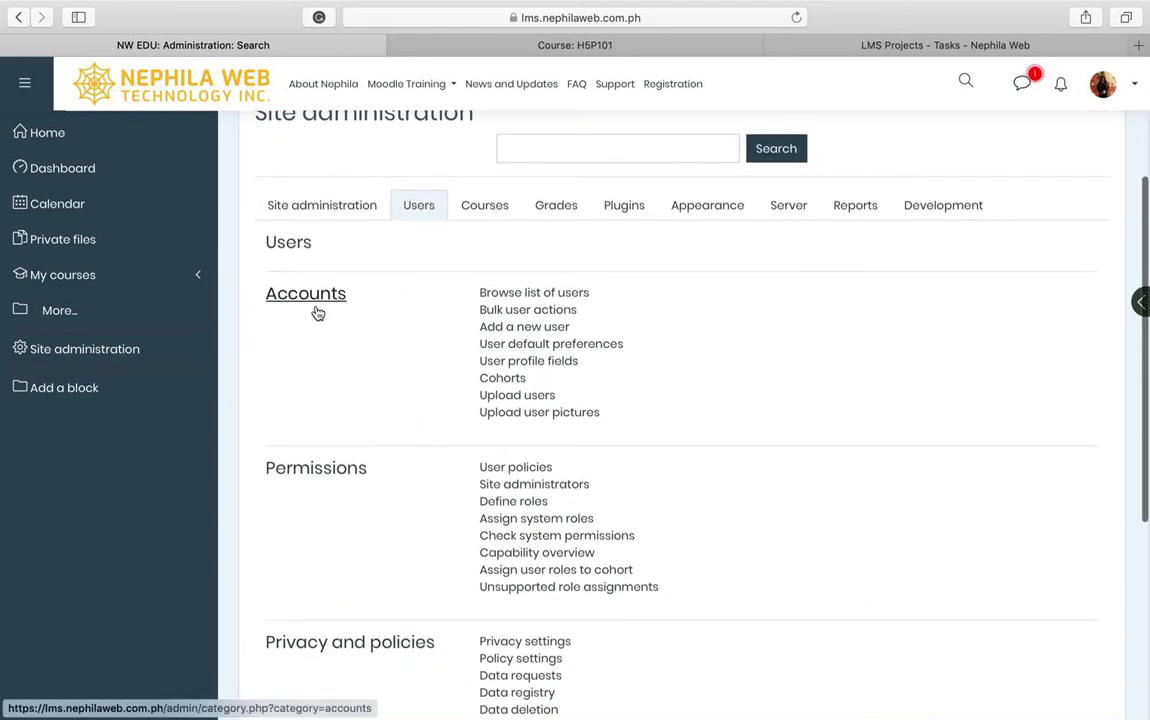
{"action": "left_click", "coordinate": [517, 398]}
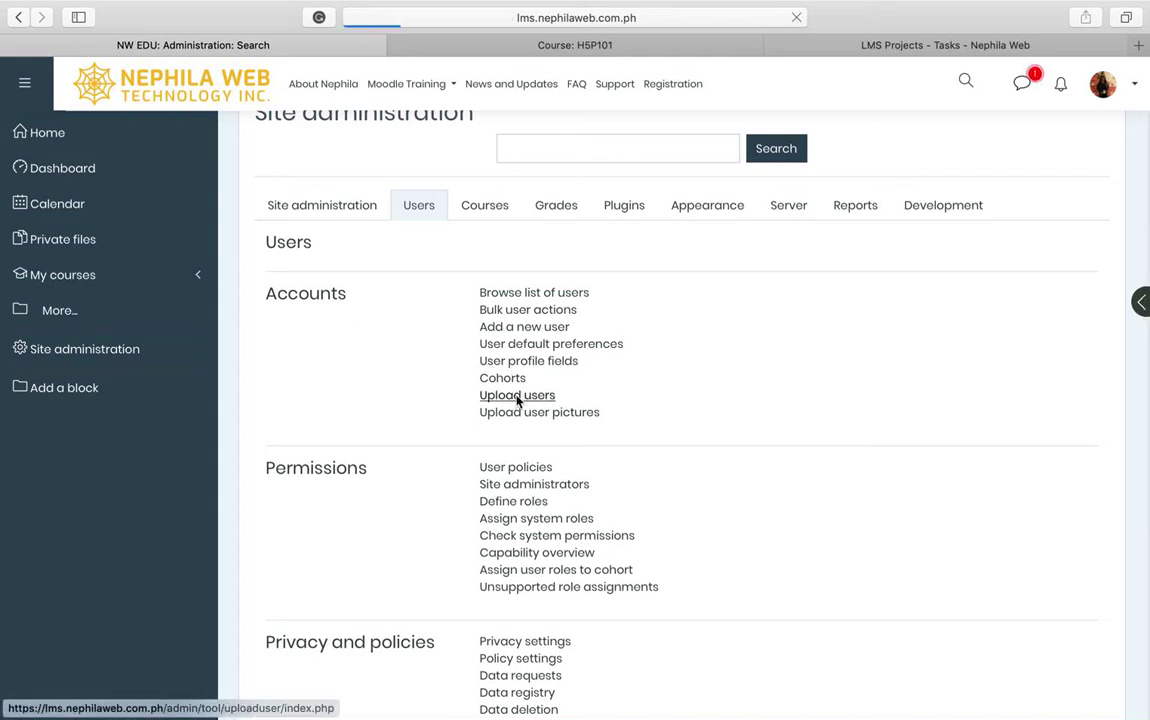
Upload userupload1.csv from the Desktop as the users file and submit it to the upload preview
{"action": "scroll", "coordinate": [517, 401], "scroll_direction": "down", "scroll_amount": 2}
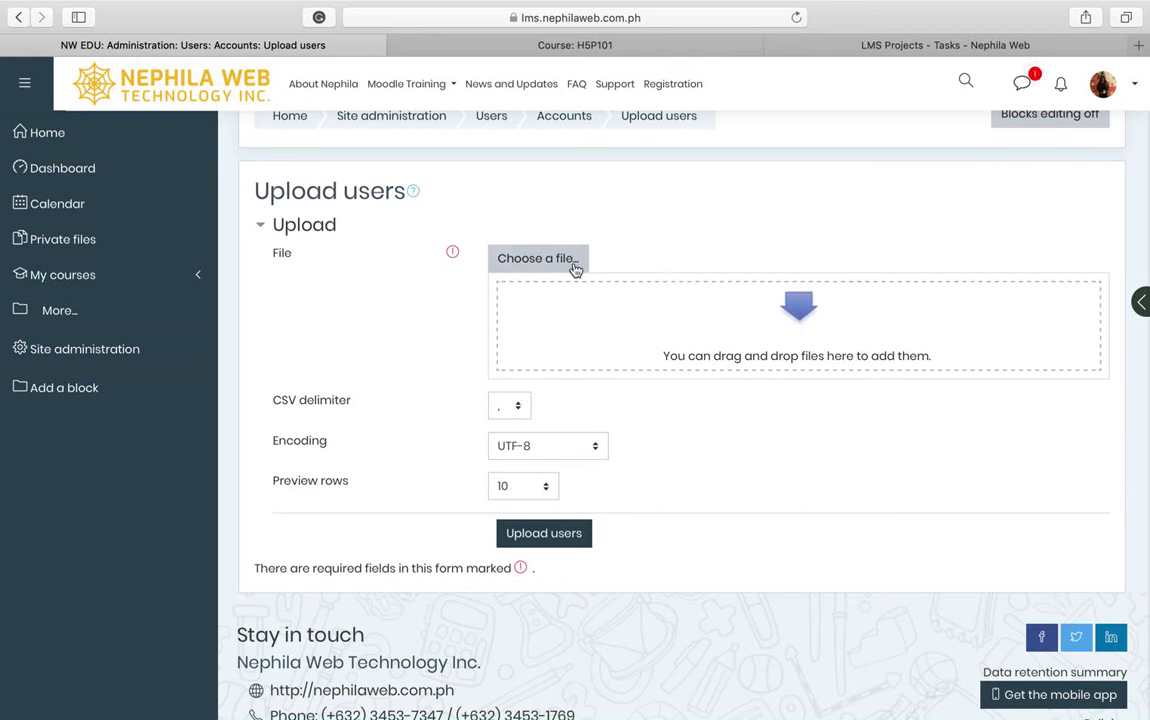
{"action": "left_click", "coordinate": [543, 262]}
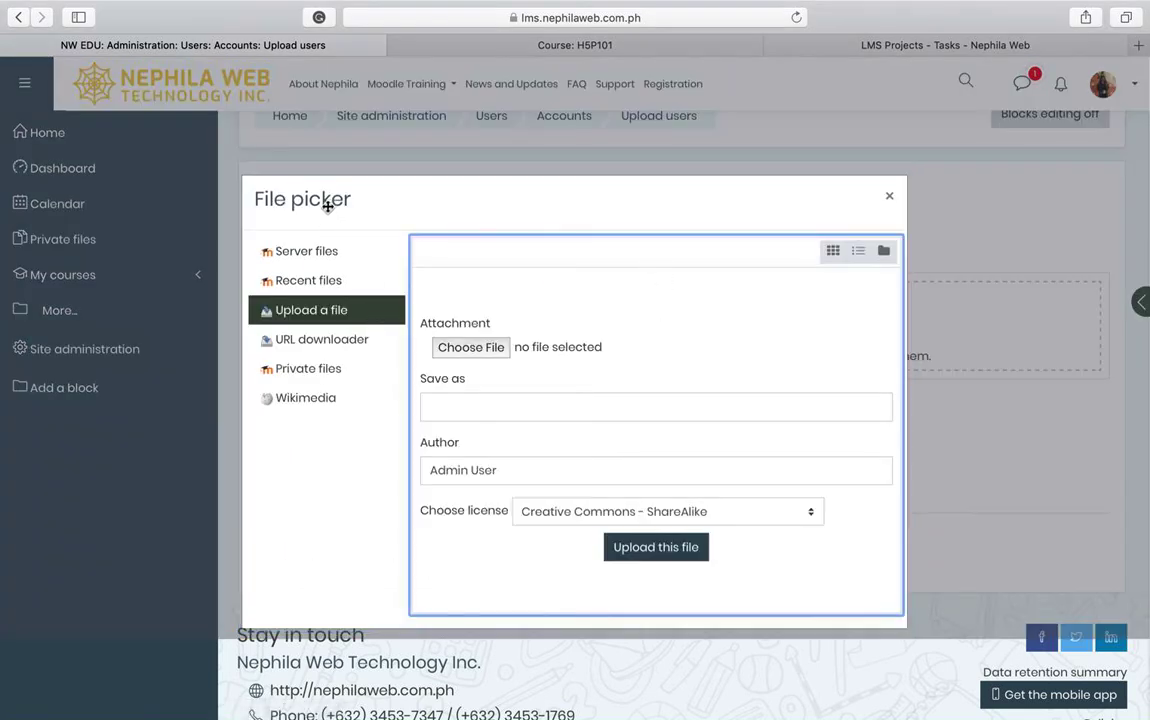
{"action": "left_click", "coordinate": [466, 352]}
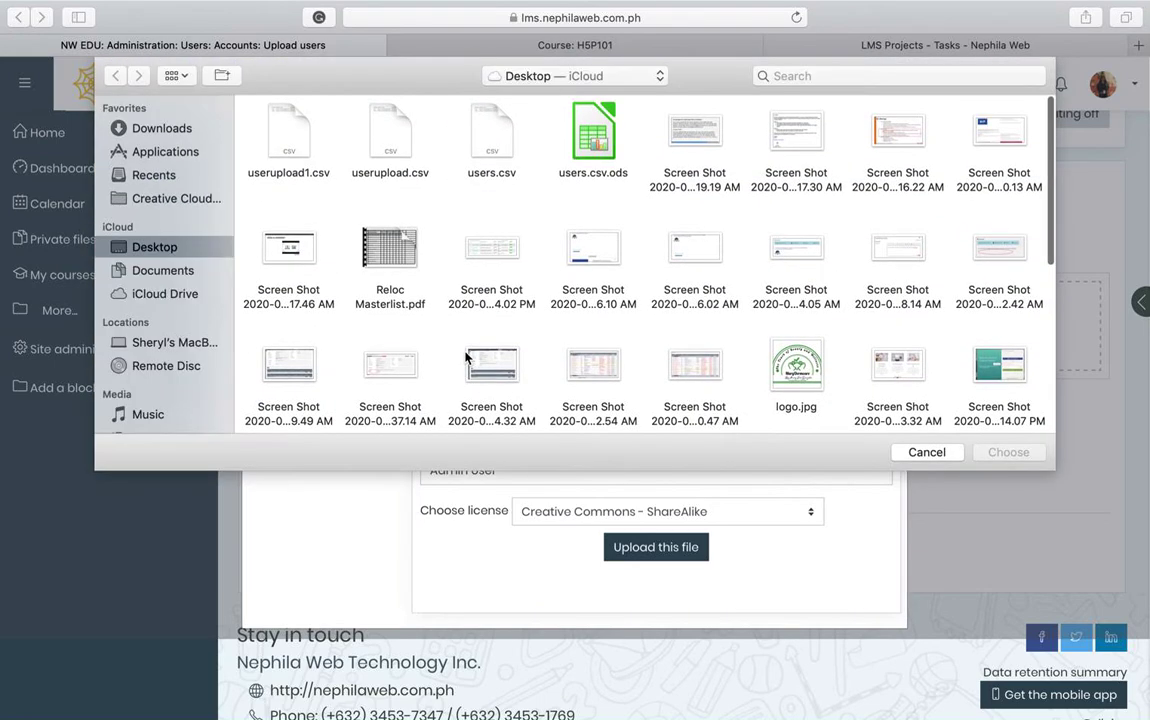
{"action": "left_click", "coordinate": [286, 151]}
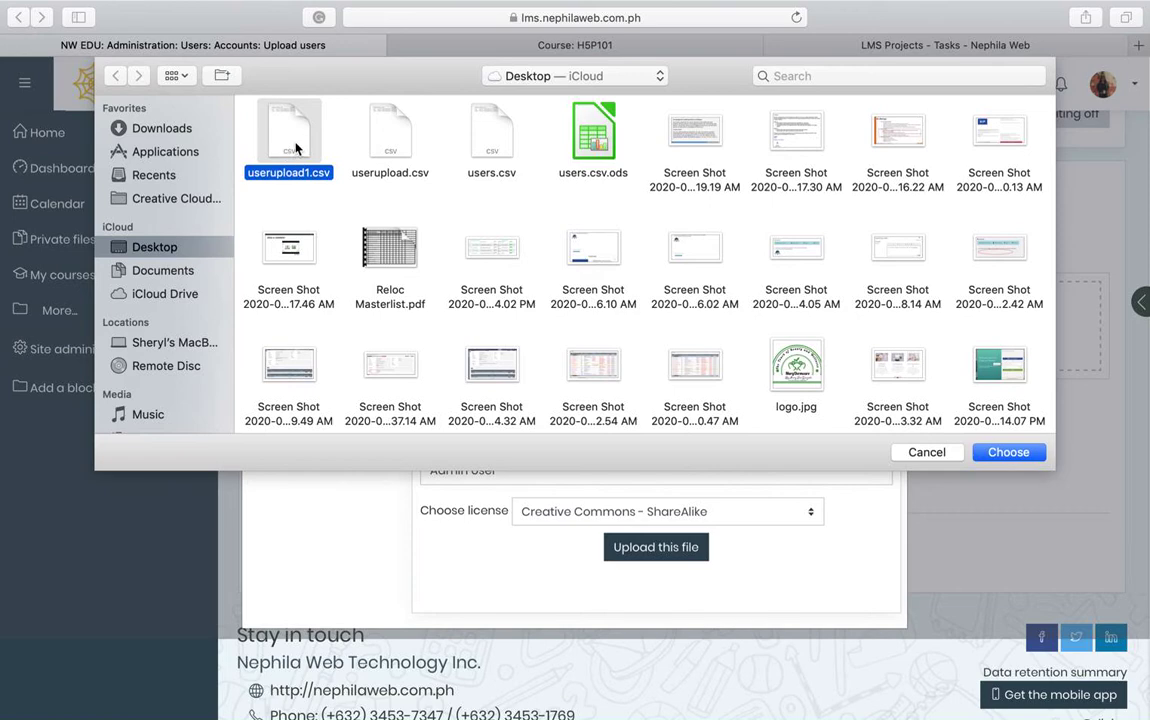
{"action": "double_click", "coordinate": [295, 148]}
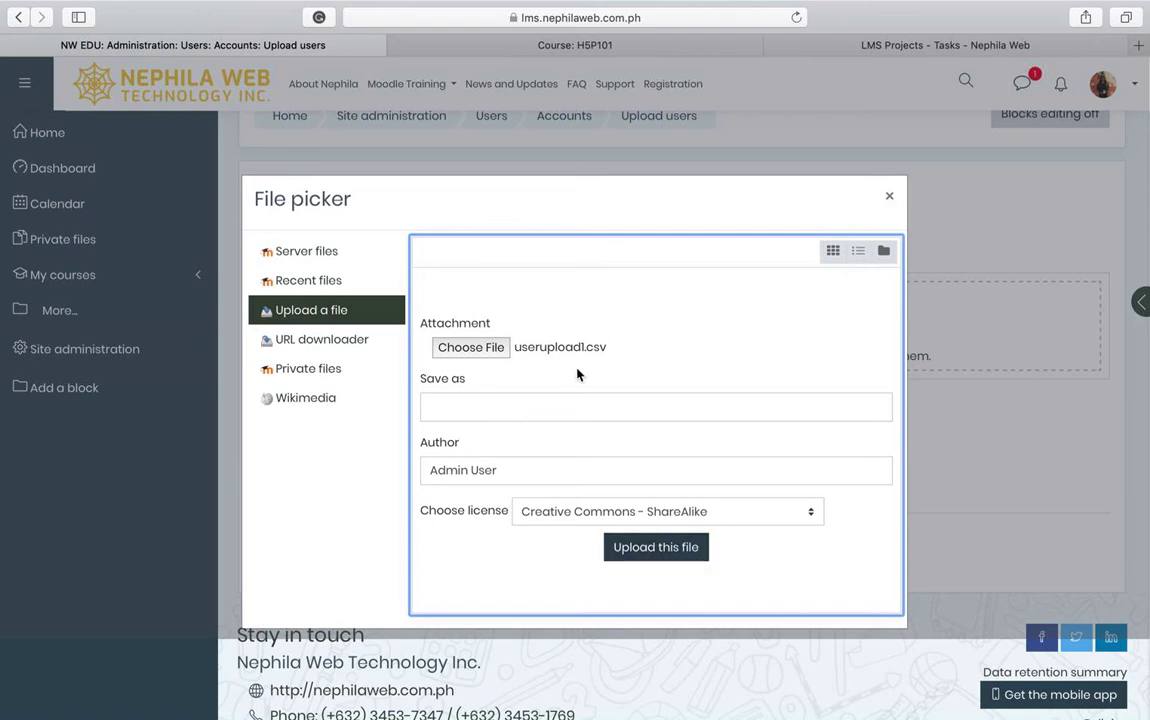
{"action": "left_click", "coordinate": [505, 347]}
{"action": "left_click", "coordinate": [833, 407]}
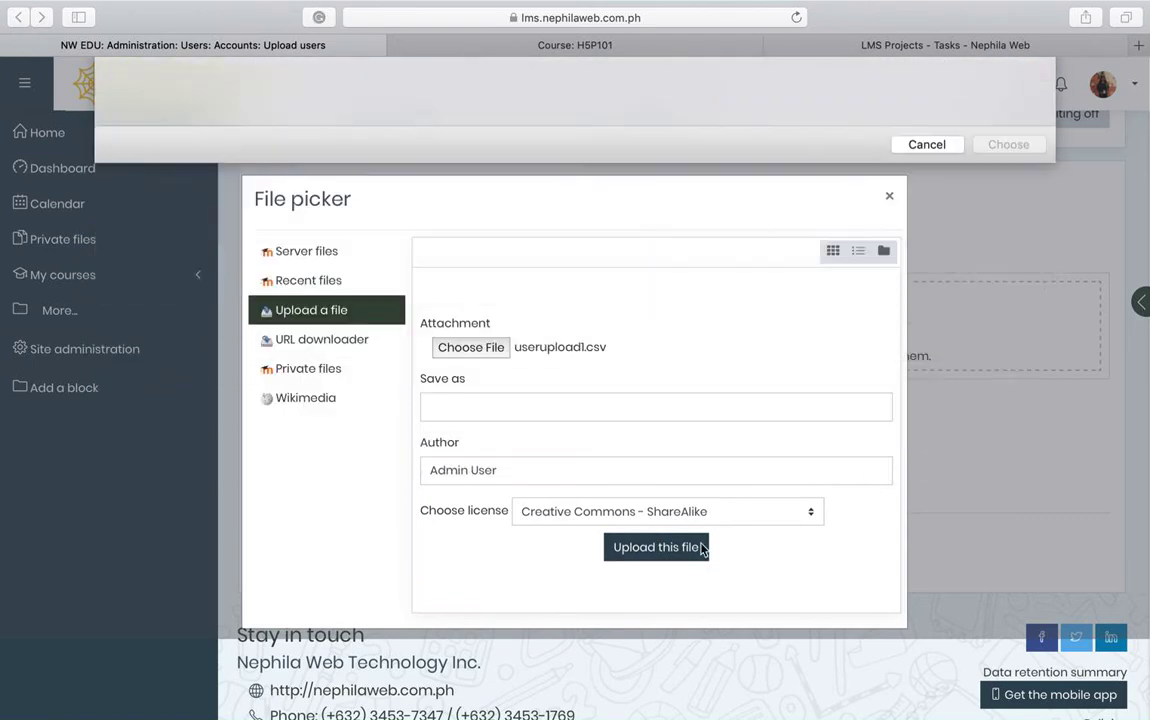
{"action": "left_click", "coordinate": [658, 550]}
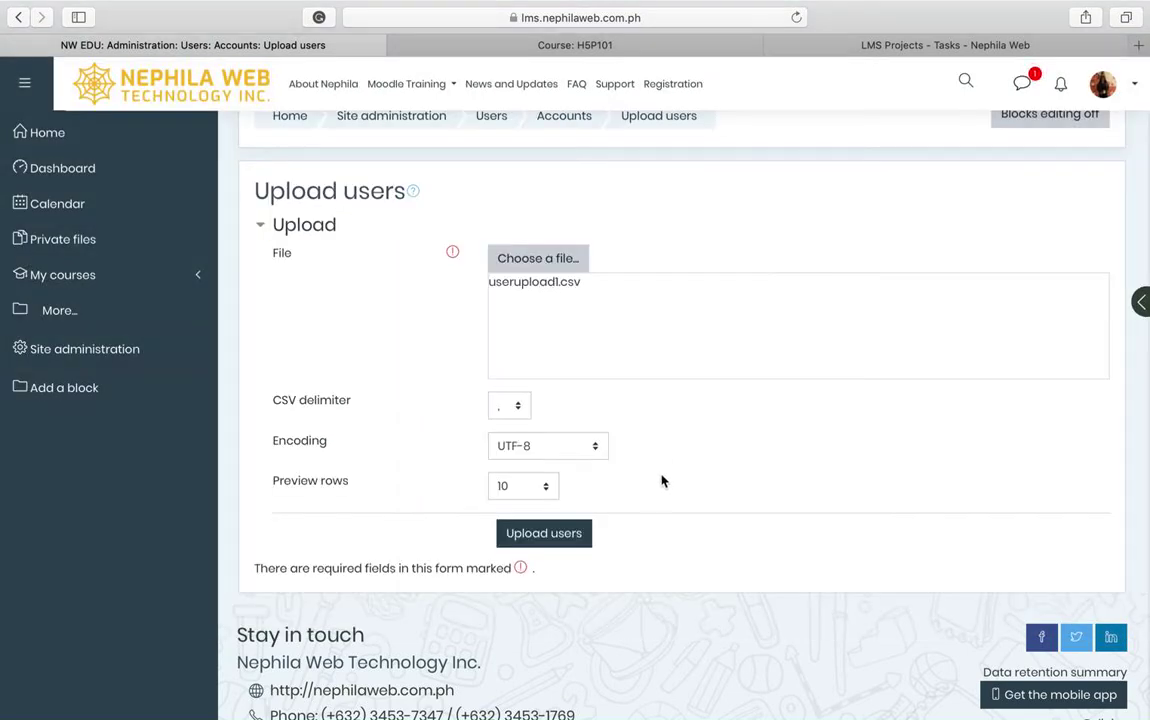
{"action": "left_click", "coordinate": [545, 534]}
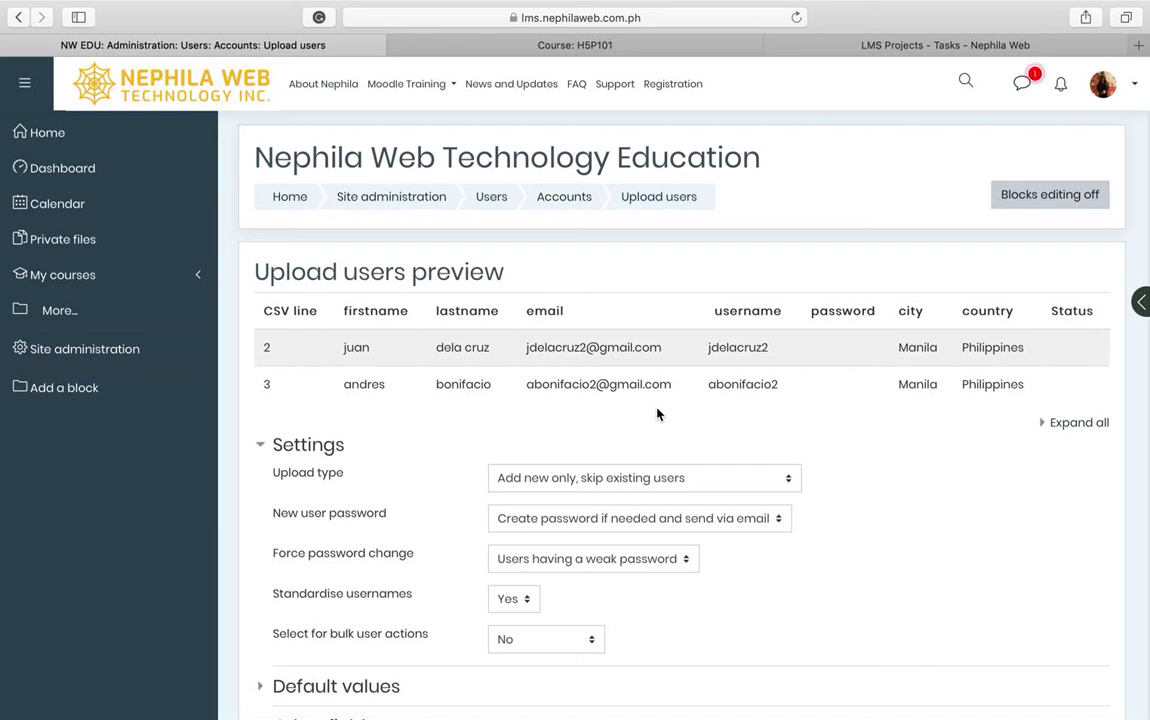
Review the settings below the users preview, including the available options for Force password change
{"action": "scroll", "coordinate": [715, 412], "scroll_direction": "down", "scroll_amount": 1}
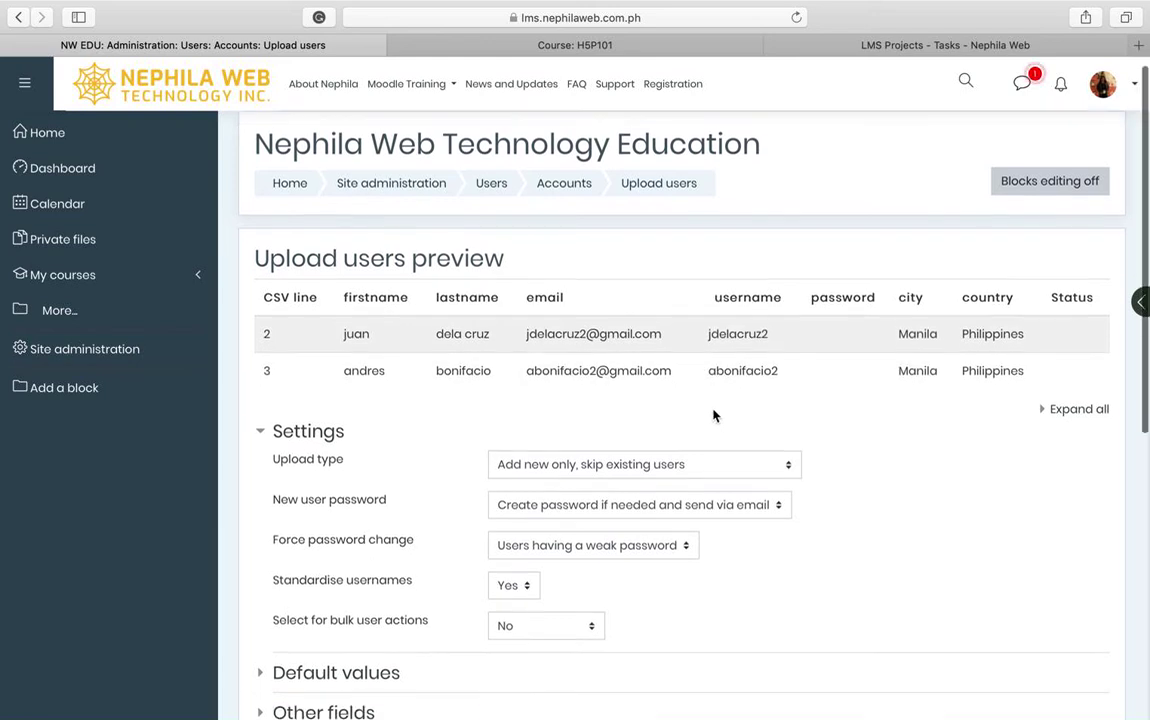
{"action": "scroll", "coordinate": [714, 412], "scroll_direction": "down", "scroll_amount": 3}
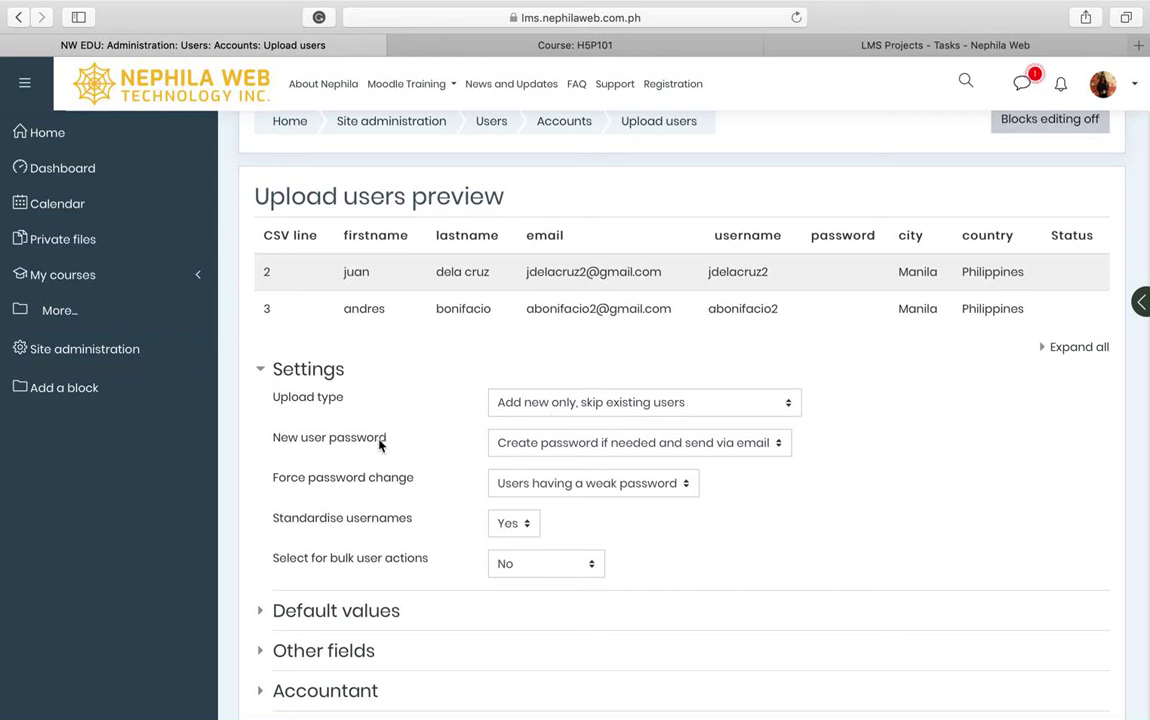
{"action": "scroll", "coordinate": [337, 408], "scroll_direction": "down", "scroll_amount": 2}
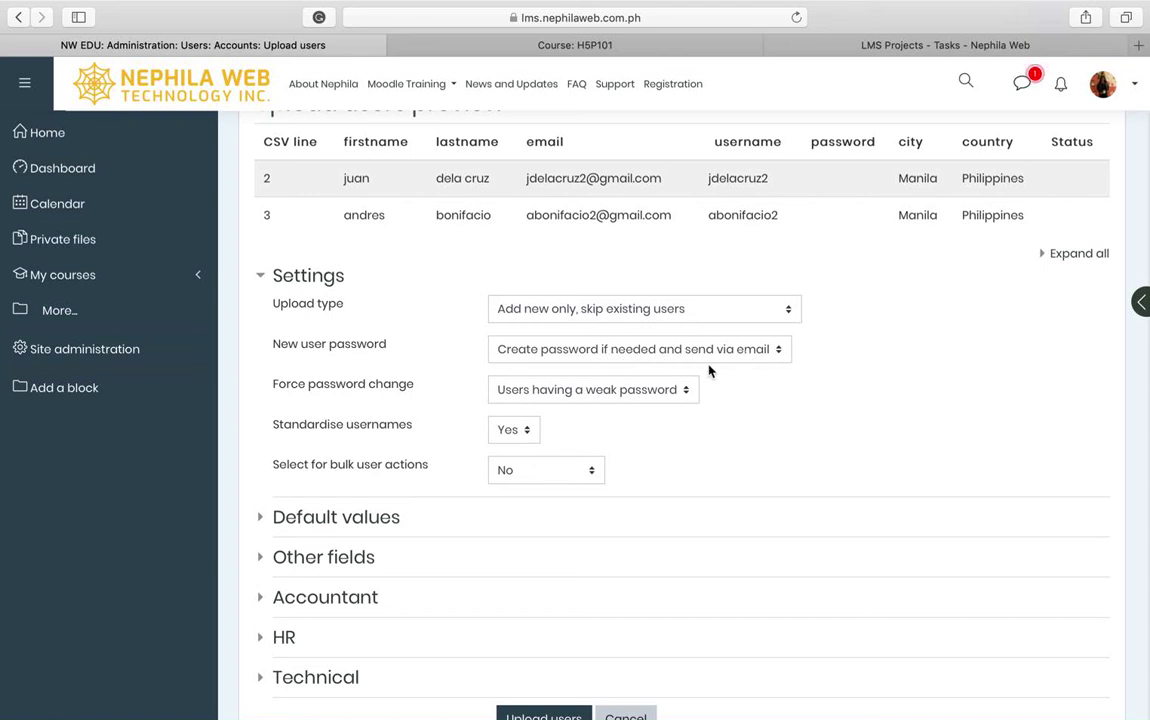
{"action": "scroll", "coordinate": [455, 372], "scroll_direction": "down", "scroll_amount": 2}
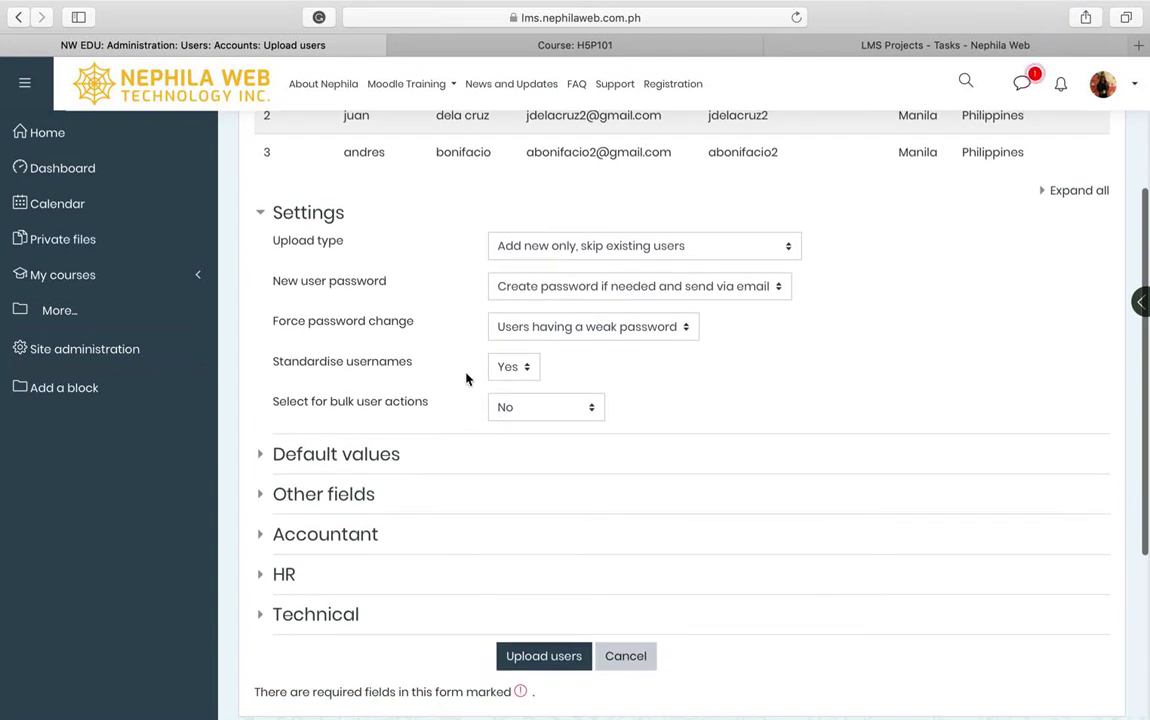
{"action": "left_click", "coordinate": [576, 342]}
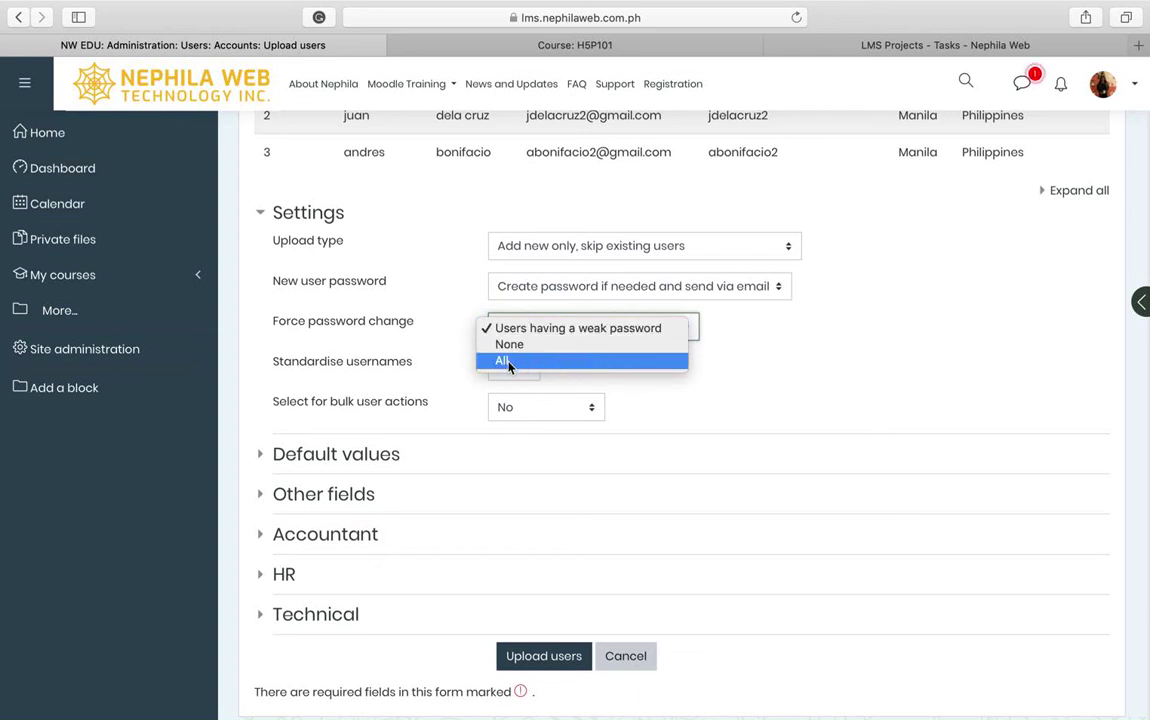
{"action": "key", "text": "Escape"}
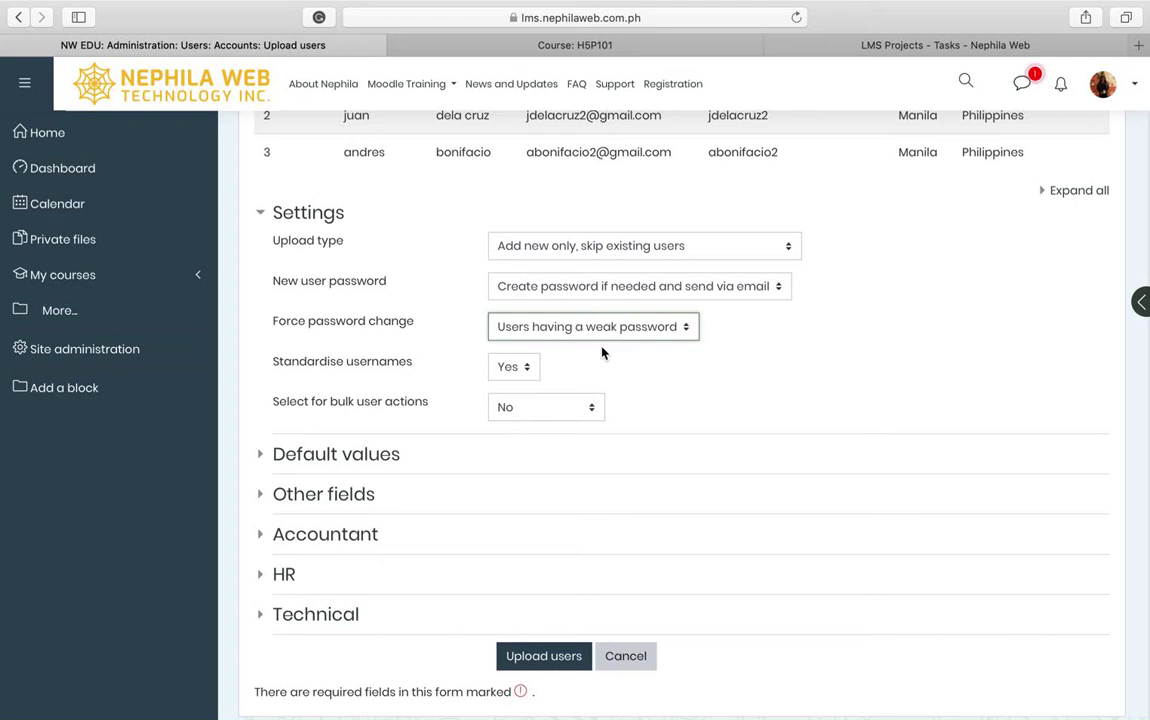
{"action": "left_click", "coordinate": [598, 332]}
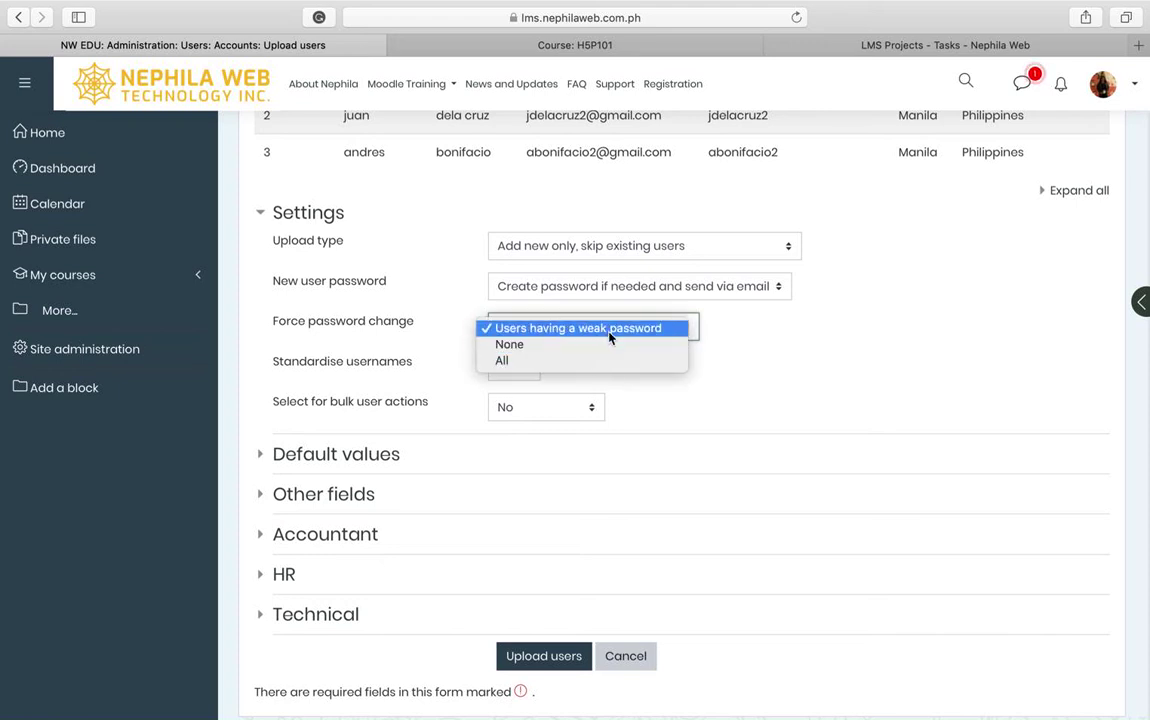
{"action": "left_click", "coordinate": [758, 326]}
{"action": "left_click", "coordinate": [600, 327]}
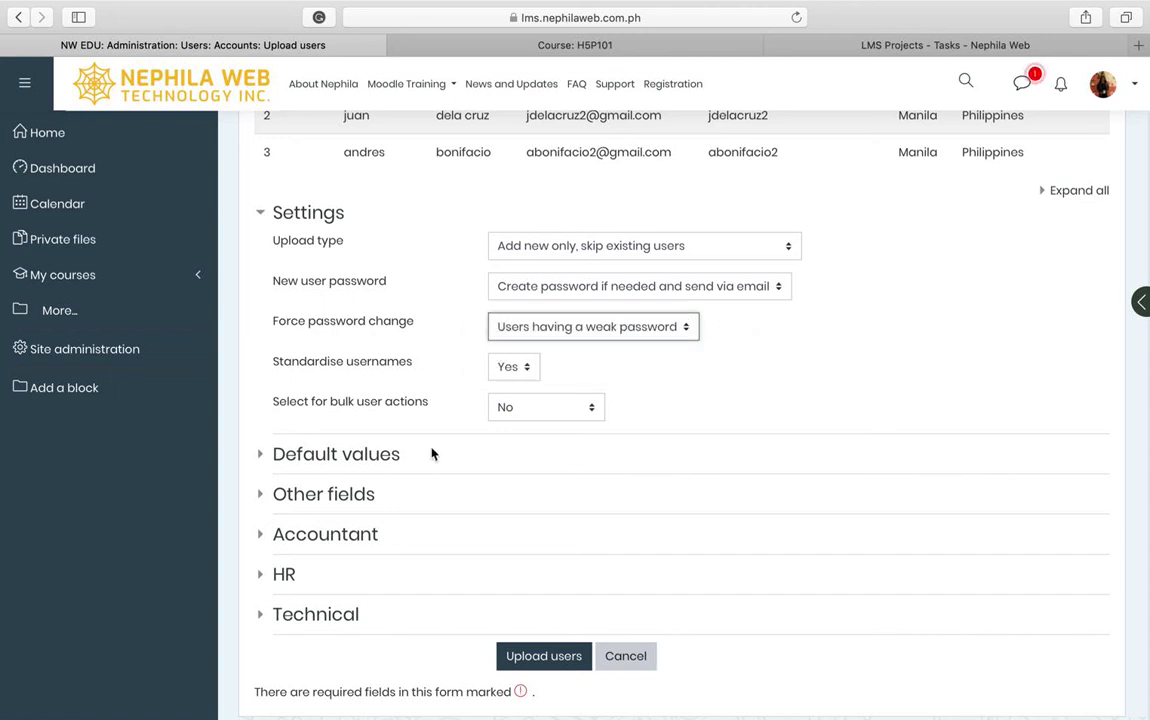
Check the users preview and upload the users with the current upload settings
{"action": "scroll", "coordinate": [423, 397], "scroll_direction": "down", "scroll_amount": 3}
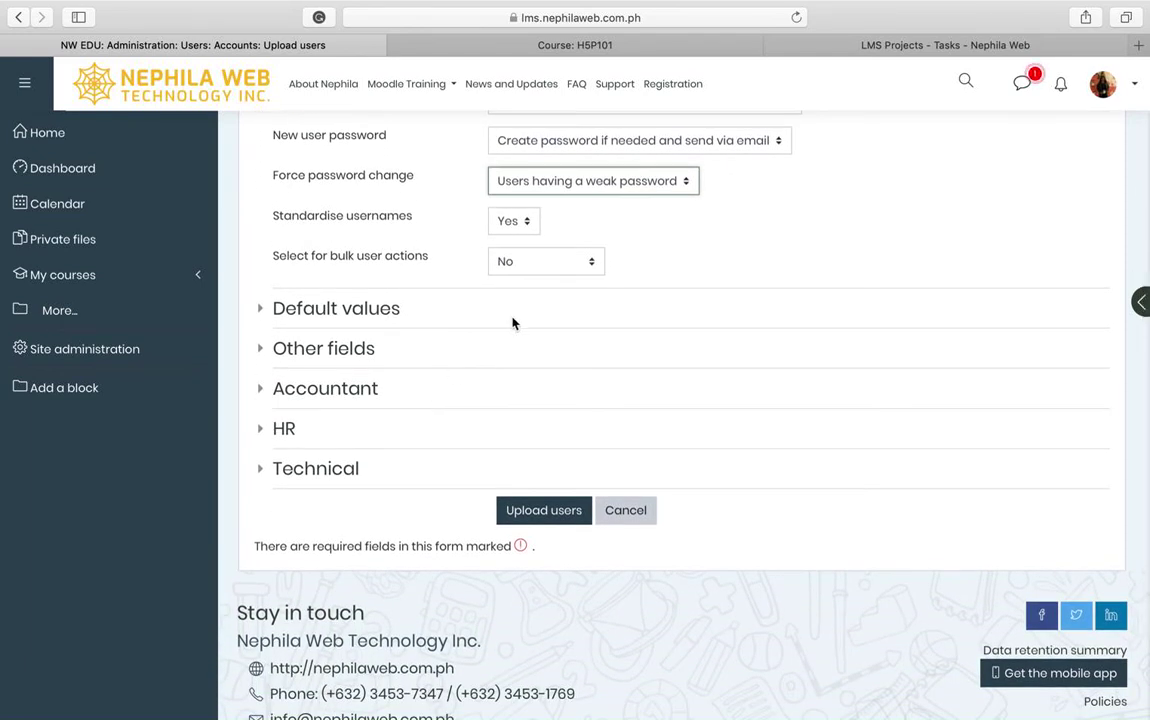
{"action": "scroll", "coordinate": [711, 264], "scroll_direction": "up", "scroll_amount": 5}
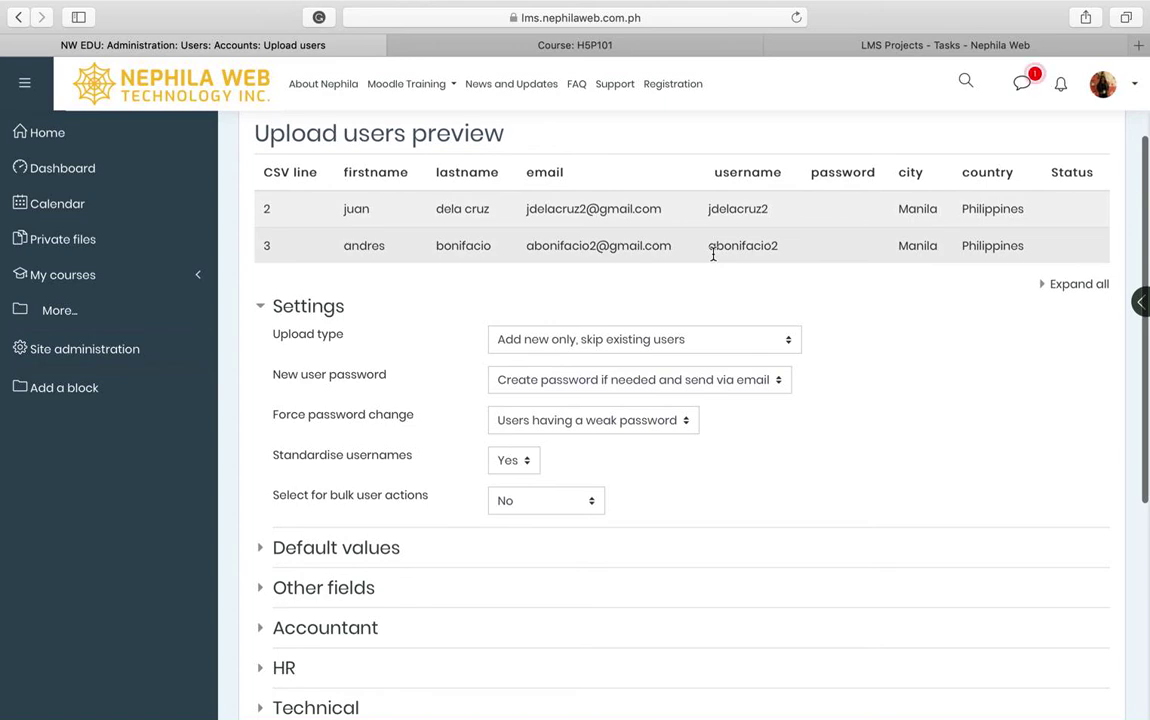
{"action": "scroll", "coordinate": [711, 254], "scroll_direction": "down", "scroll_amount": 8}
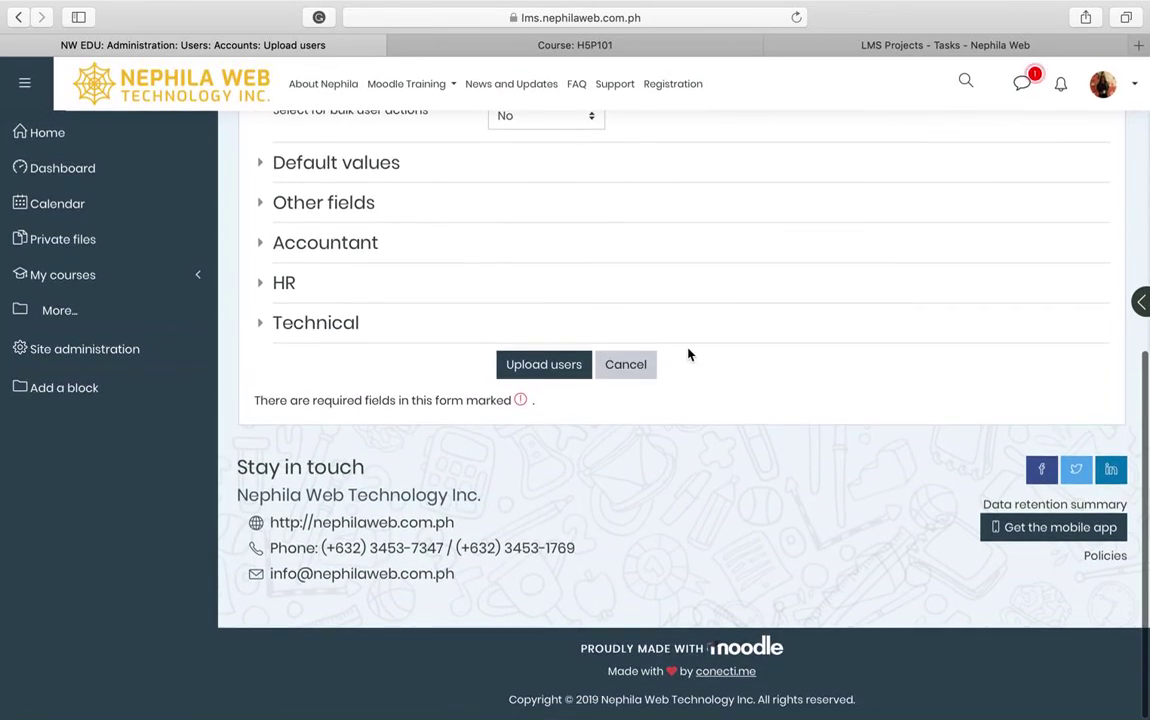
{"action": "left_click", "coordinate": [543, 364]}
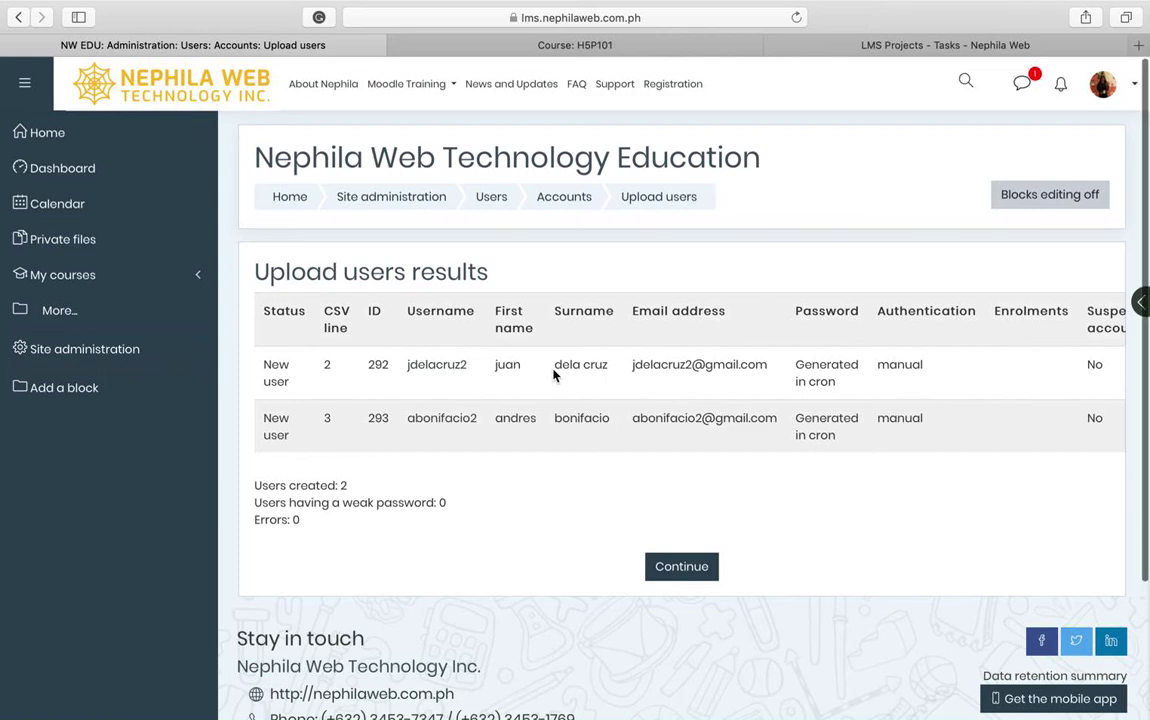
Examine the upload results table and the summary of created users, weak passwords and errors
{"action": "scroll", "coordinate": [555, 373], "scroll_direction": "down", "scroll_amount": 1}
{"action": "scroll", "coordinate": [783, 333], "scroll_direction": "right", "scroll_amount": 2}
{"action": "scroll", "coordinate": [783, 333], "scroll_direction": "left", "scroll_amount": 2}
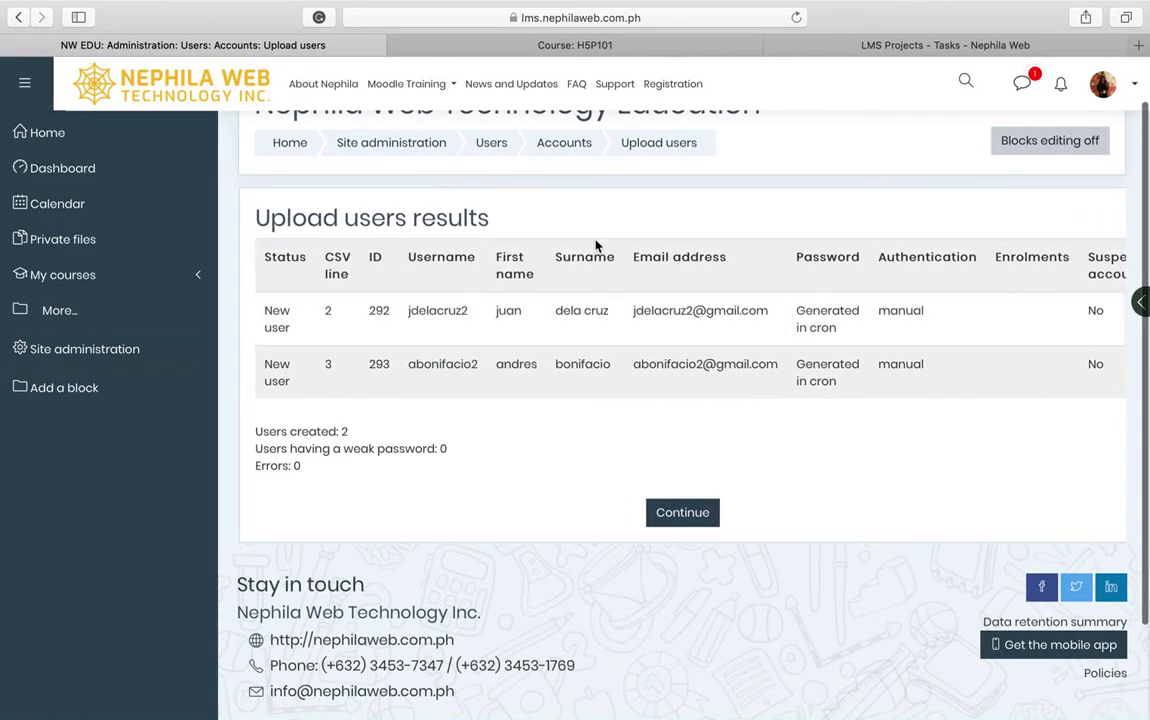
{"action": "scroll", "coordinate": [313, 488], "scroll_direction": "up", "scroll_amount": 3, "text": "ctrl"}
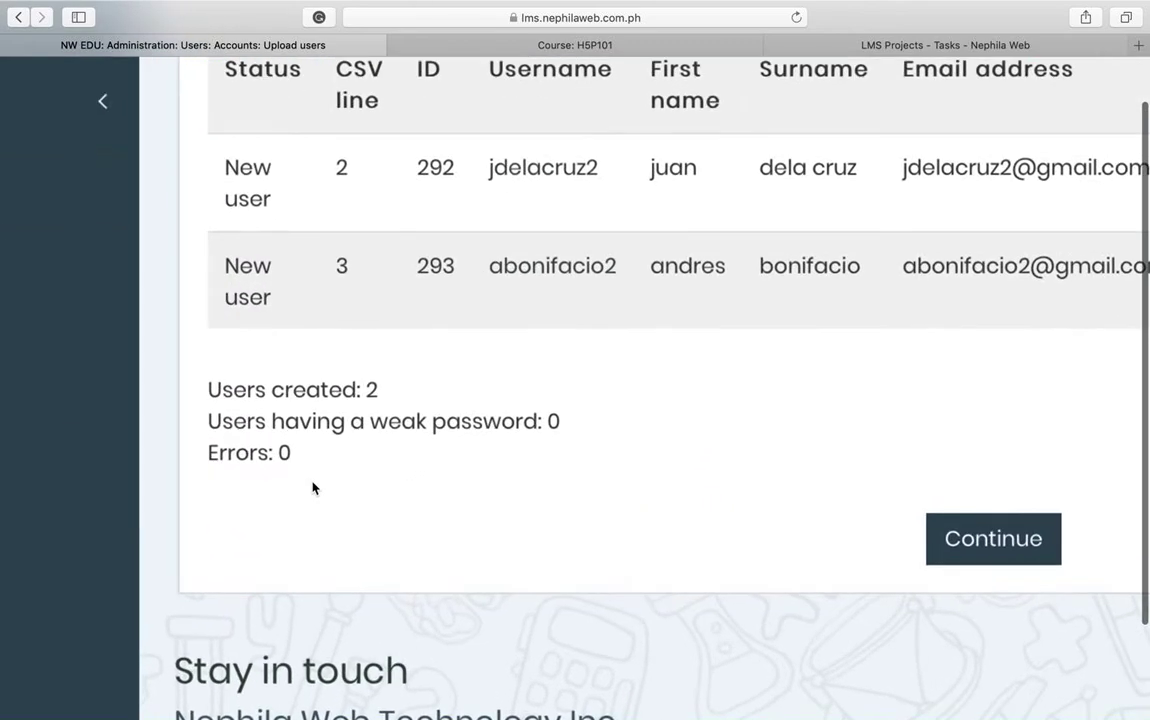
{"action": "scroll", "coordinate": [390, 402], "scroll_direction": "right", "scroll_amount": 3}
{"action": "scroll", "coordinate": [390, 402], "scroll_direction": "left", "scroll_amount": 3}
{"action": "scroll", "coordinate": [390, 402], "scroll_direction": "down", "scroll_amount": 3, "text": "ctrl"}
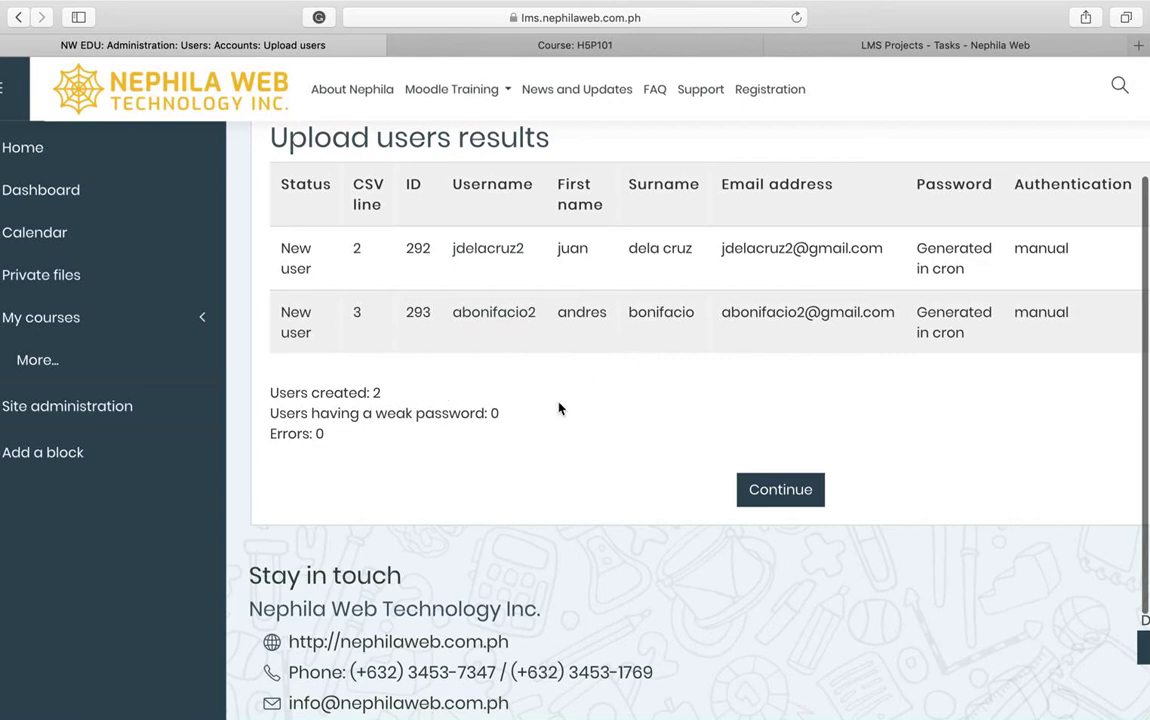
Continue past the upload results and open Browse list of users in the Accounts category of Users
{"action": "left_click", "coordinate": [786, 492]}
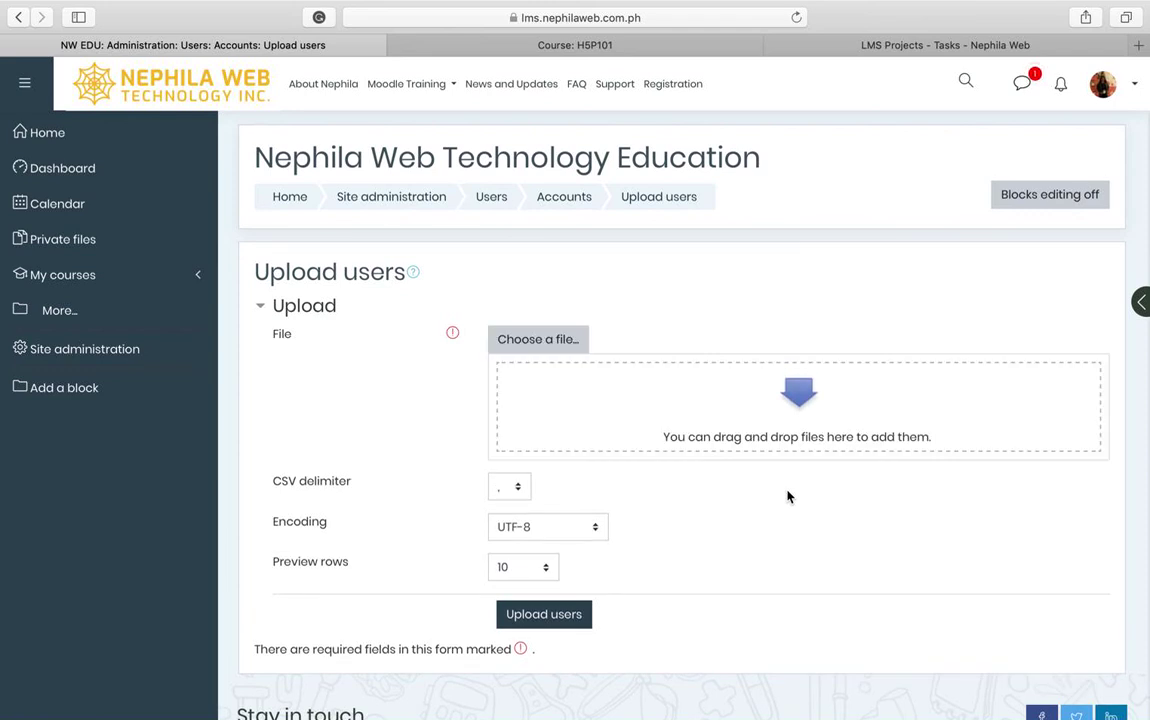
{"action": "left_click", "coordinate": [489, 203]}
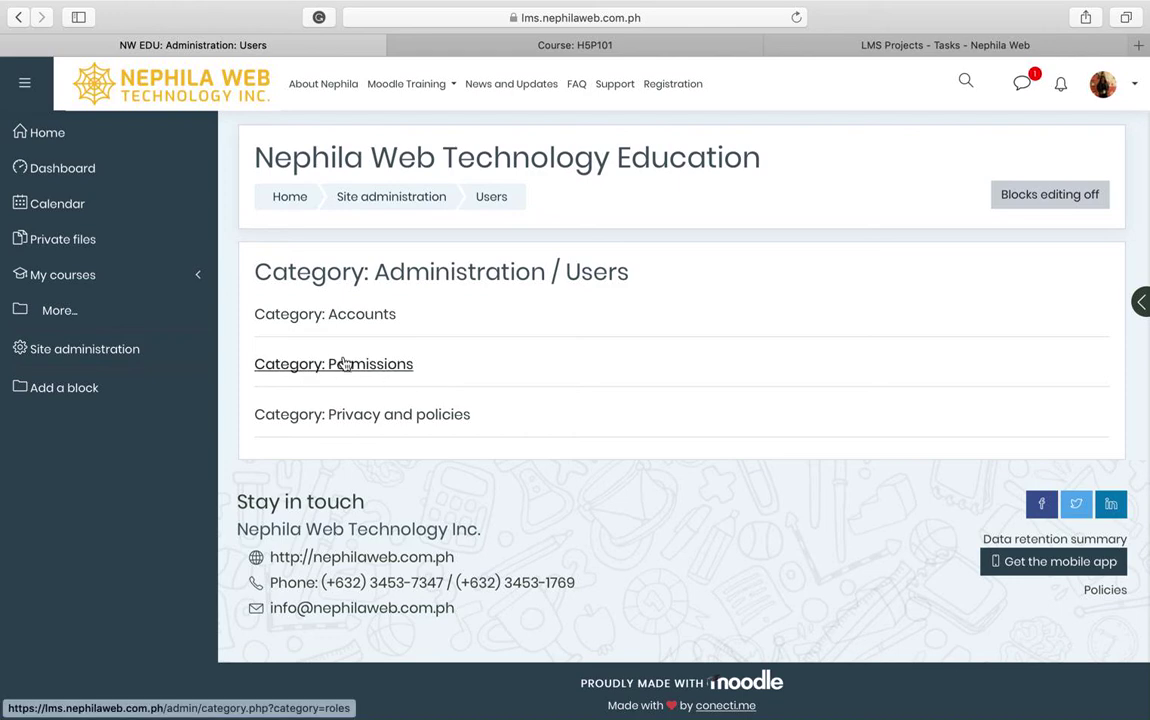
{"action": "left_click", "coordinate": [357, 318]}
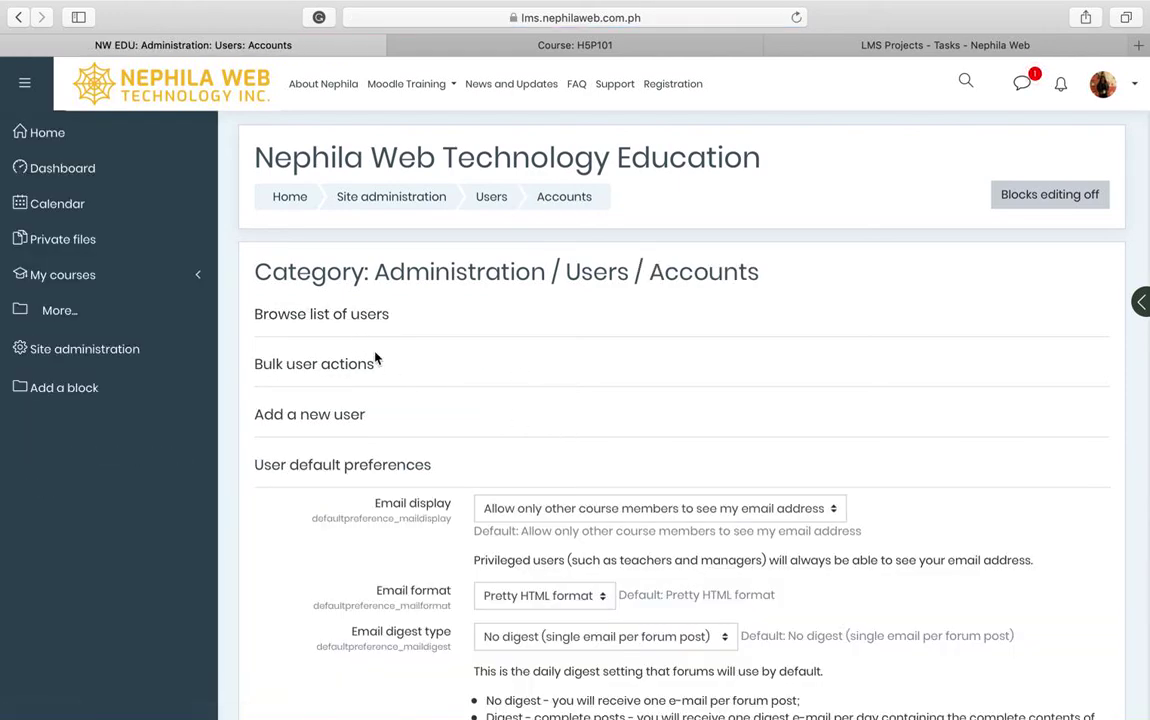
{"action": "left_click", "coordinate": [316, 321]}
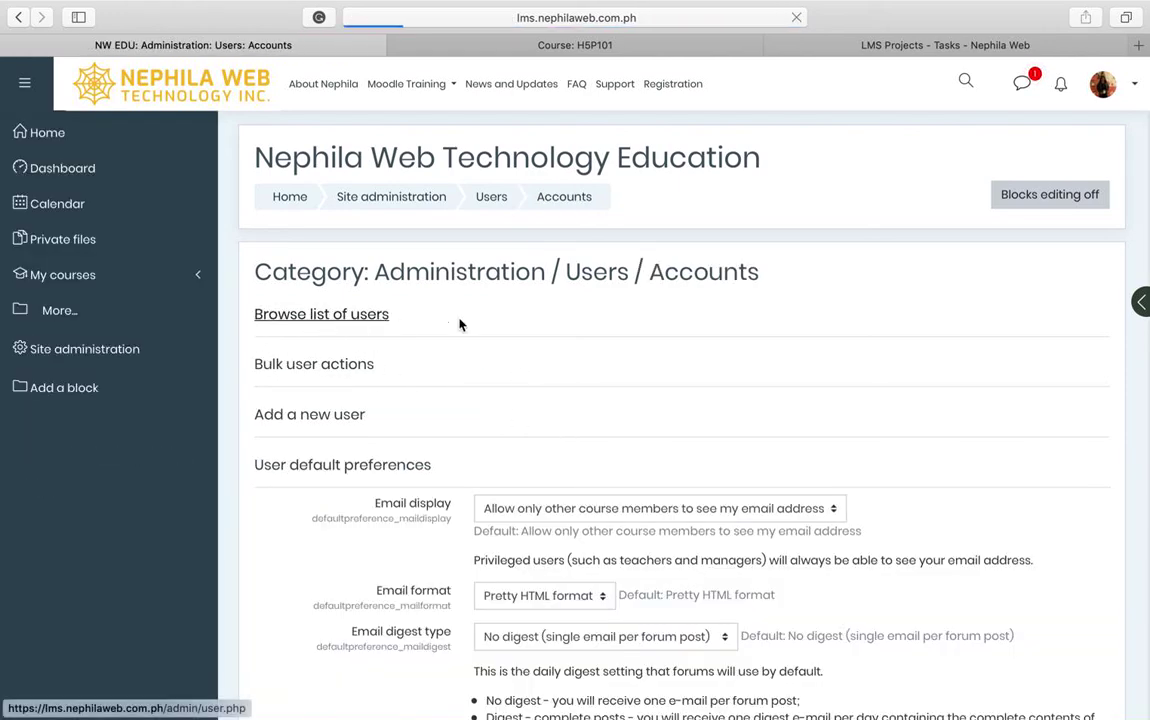
Clear the existing filter and filter the user list by full name containing the first uploaded user's first name
{"action": "scroll", "coordinate": [680, 414], "scroll_direction": "down", "scroll_amount": 1}
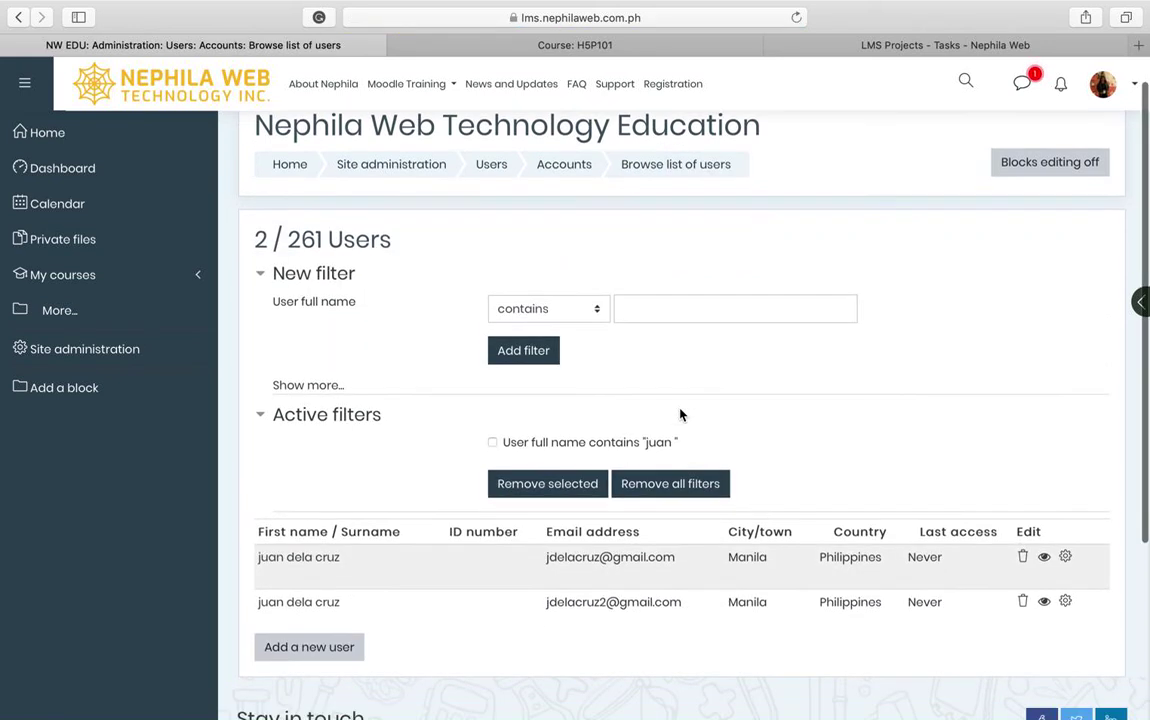
{"action": "scroll", "coordinate": [680, 414], "scroll_direction": "down", "scroll_amount": 2}
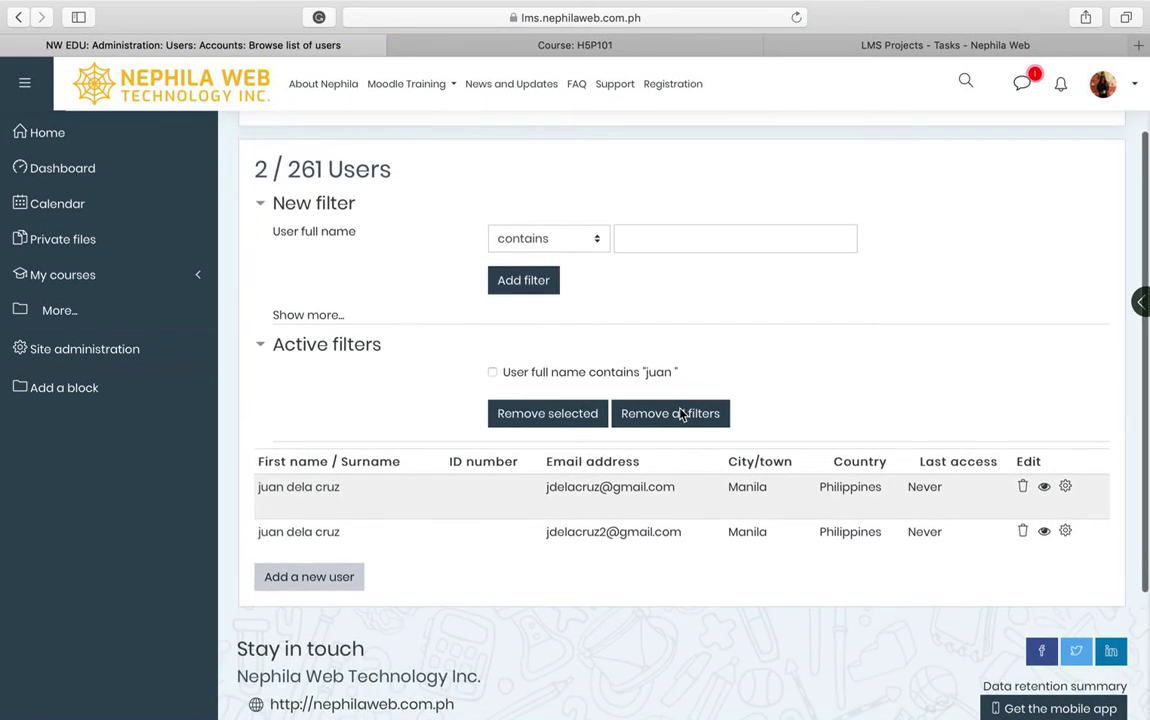
{"action": "scroll", "coordinate": [680, 414], "scroll_direction": "down", "scroll_amount": 1}
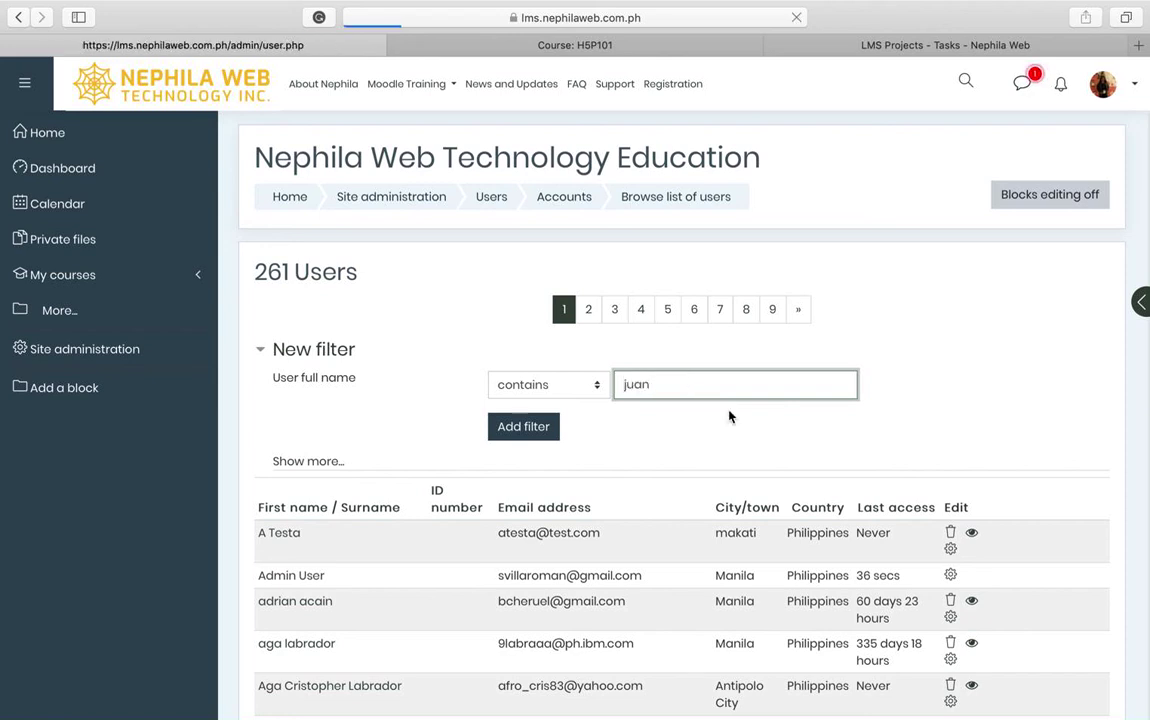
{"action": "key", "text": "Return"}
{"action": "scroll", "coordinate": [667, 473], "scroll_direction": "down", "scroll_amount": 5}
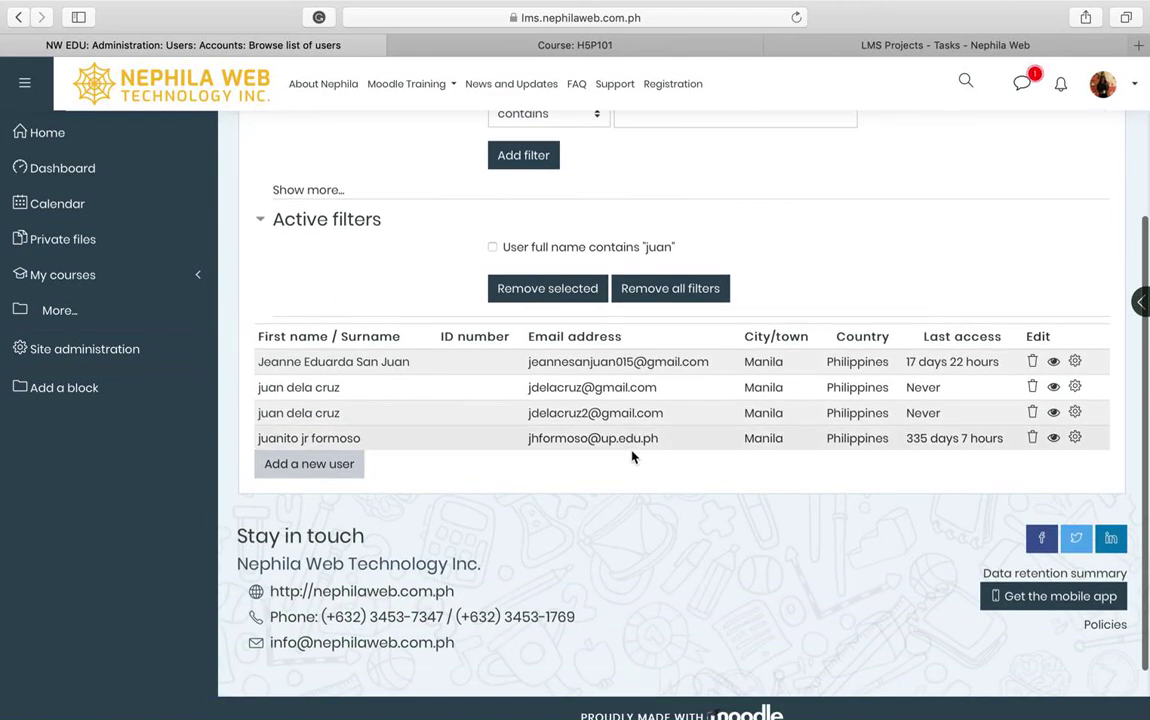
{"action": "scroll", "coordinate": [667, 473], "scroll_direction": "up", "scroll_amount": 5}
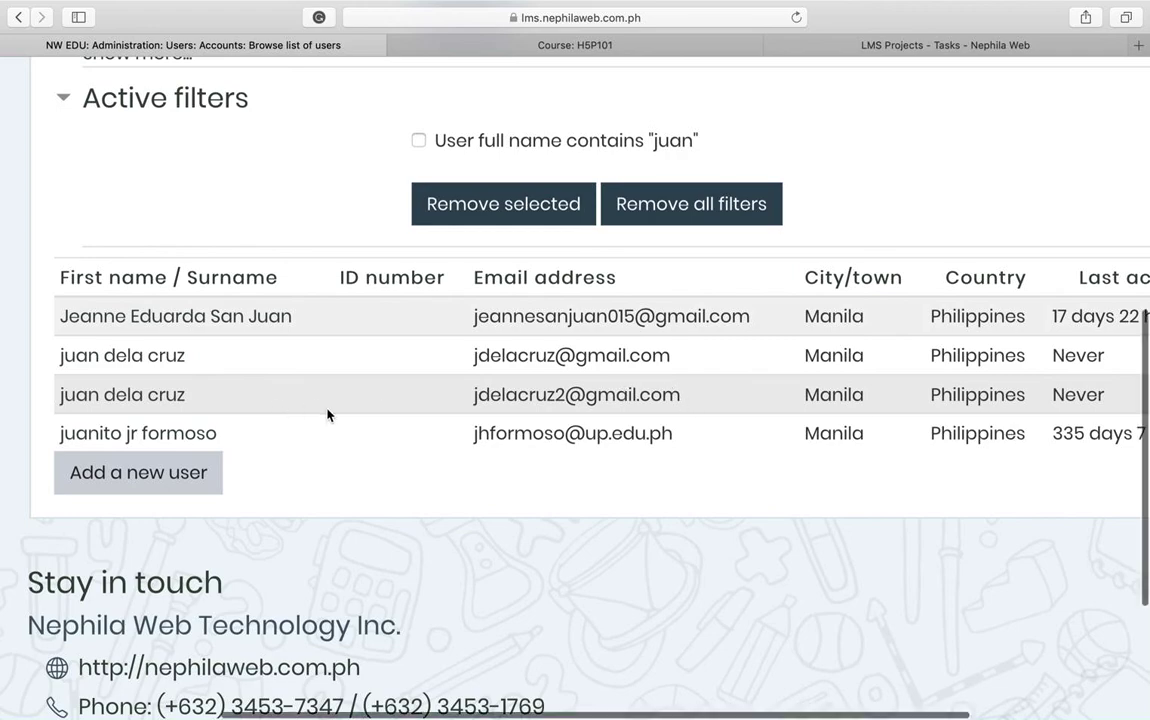
{"action": "scroll", "coordinate": [327, 415], "scroll_direction": "down", "scroll_amount": 5}
Remove all filters and filter the user list by full name containing the second uploaded user's first name
{"action": "left_click", "coordinate": [708, 276]}
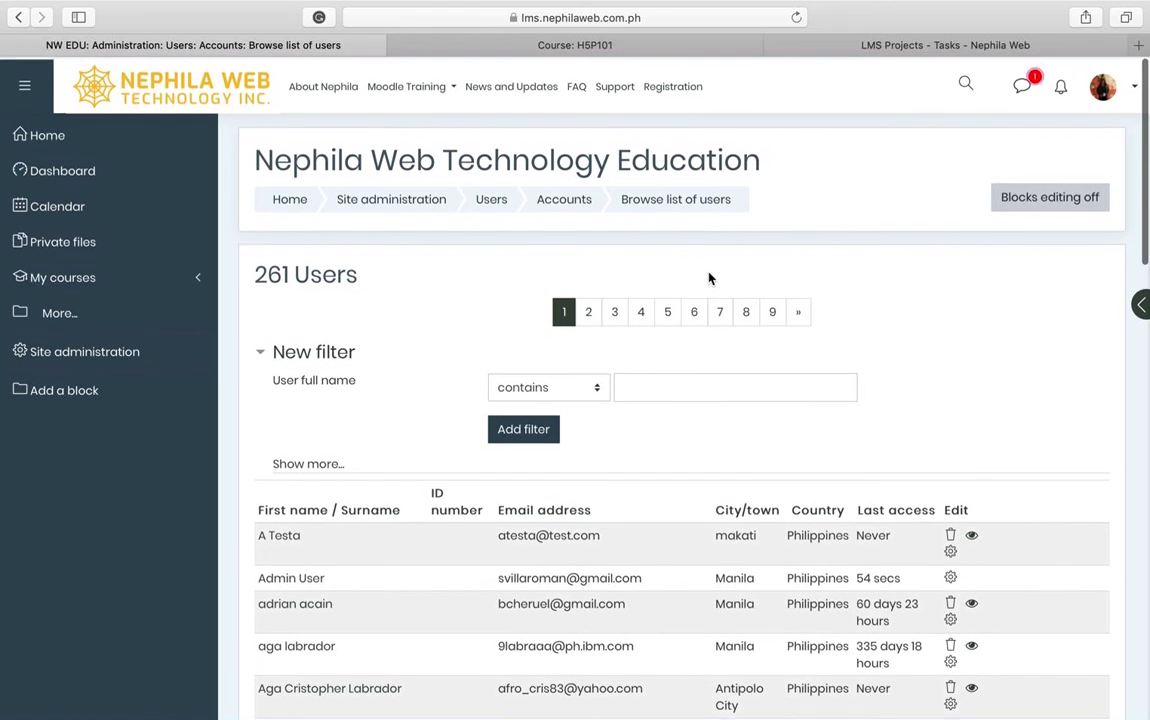
{"action": "left_click", "coordinate": [656, 393]}
{"action": "type", "text": "andr"}
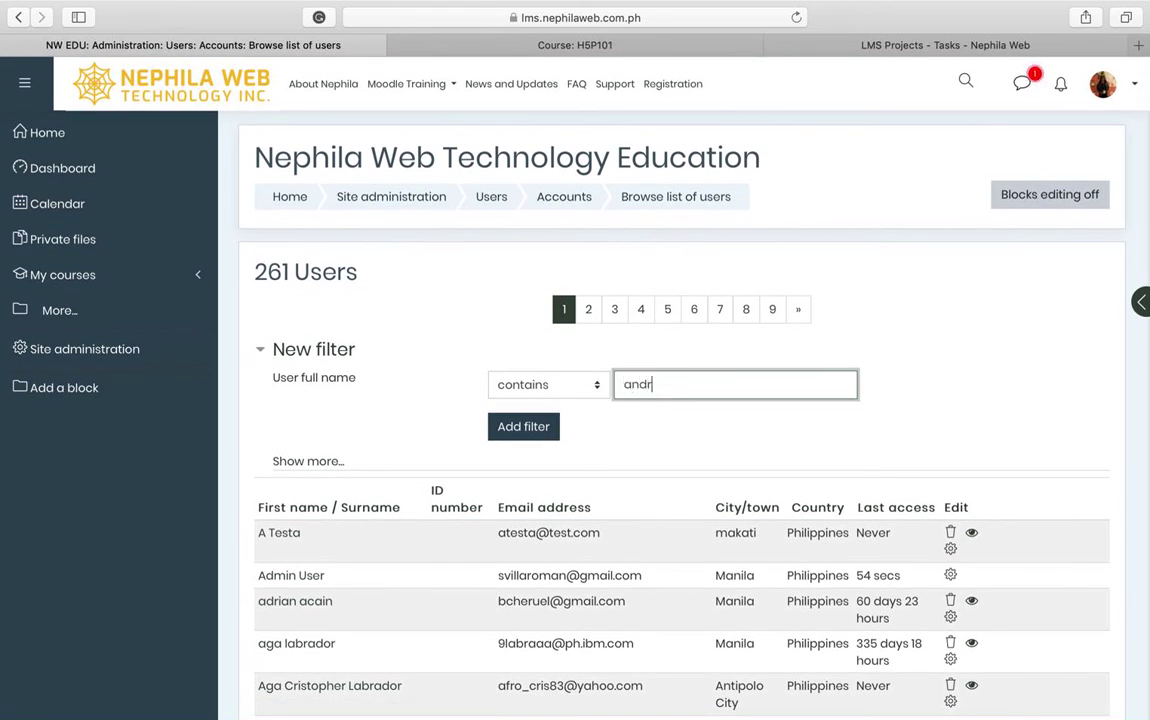
{"action": "type", "text": "es"}
{"action": "key", "text": "Return"}
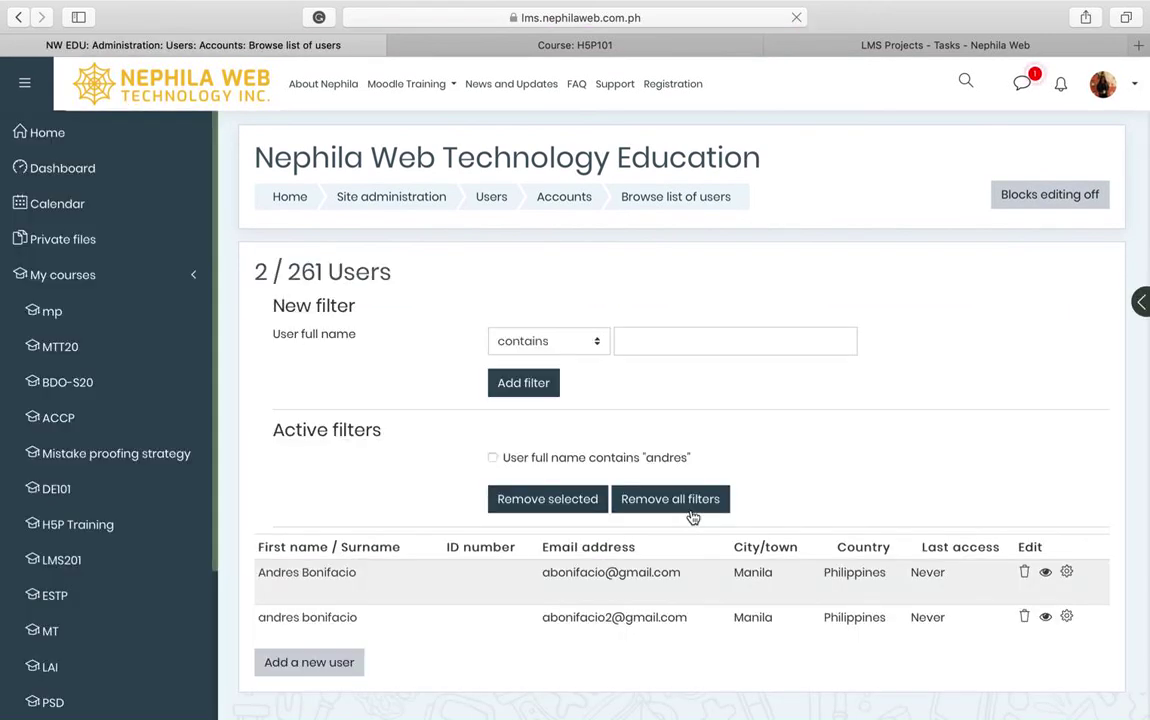
Inspect the filtered user list and check the e-mail address of the second uploaded user's new account
{"action": "scroll", "coordinate": [688, 513], "scroll_direction": "down", "scroll_amount": 3}
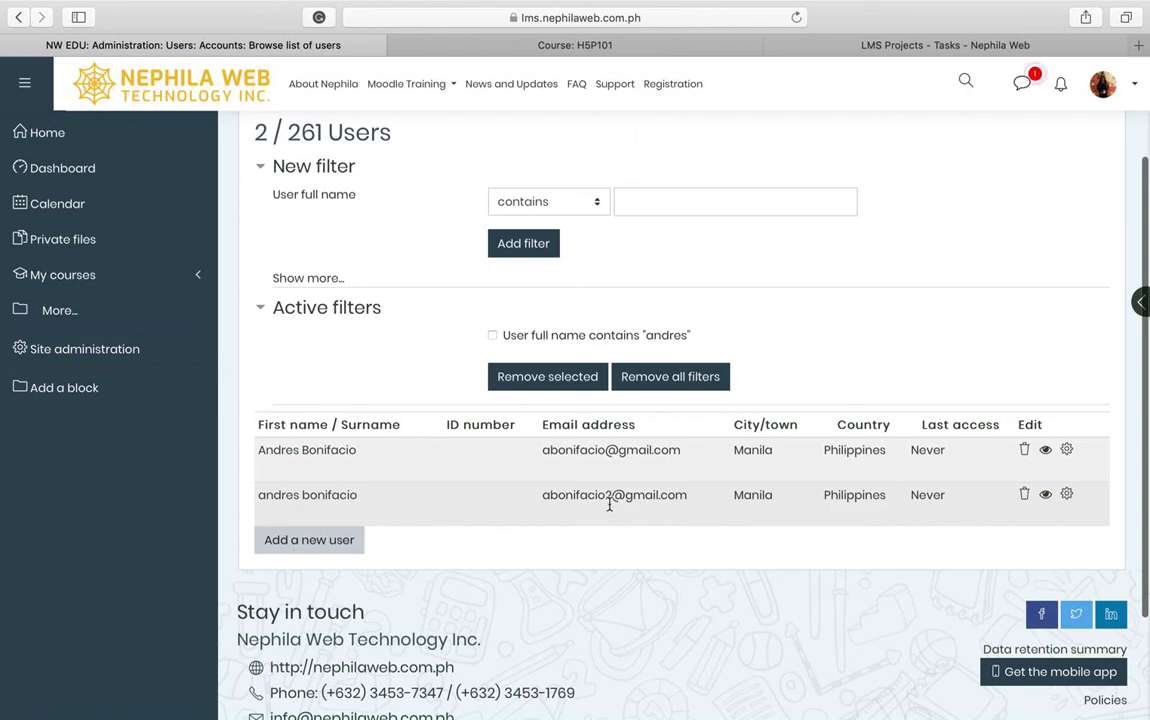
{"action": "scroll", "coordinate": [609, 505], "scroll_direction": "up", "scroll_amount": 5}
{"action": "left_click_drag", "start_coordinate": [476, 486], "coordinate": [733, 483]}
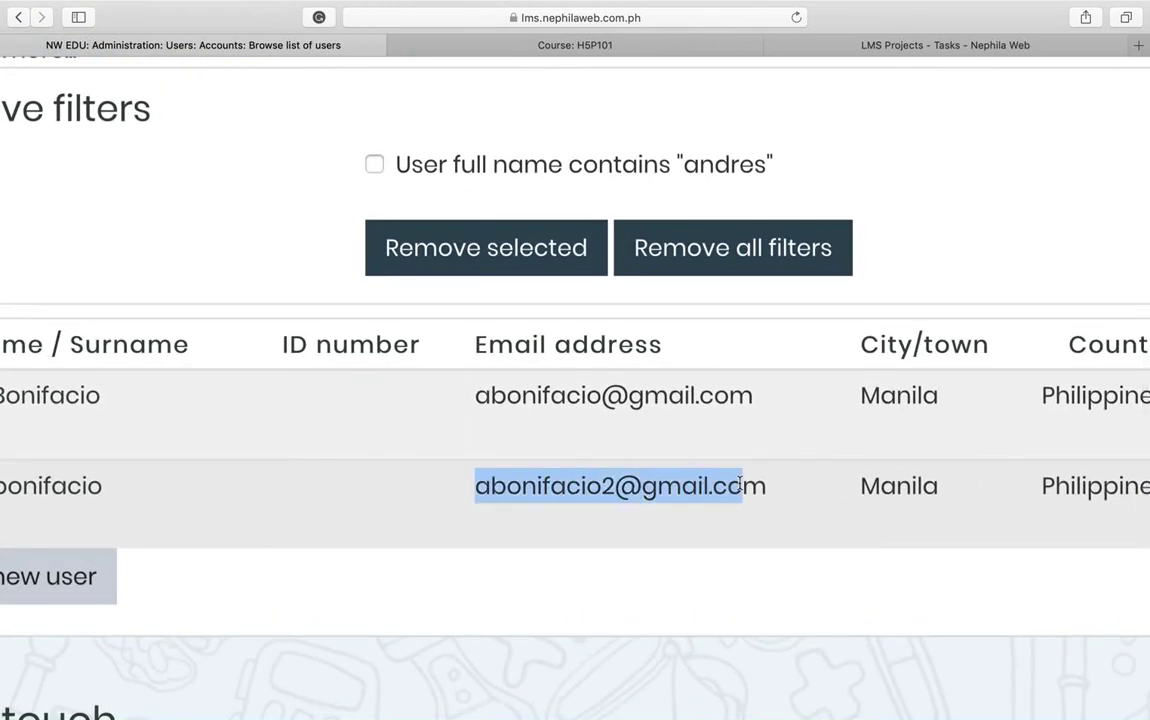
{"action": "scroll", "coordinate": [478, 535], "scroll_direction": "down", "scroll_amount": 5}
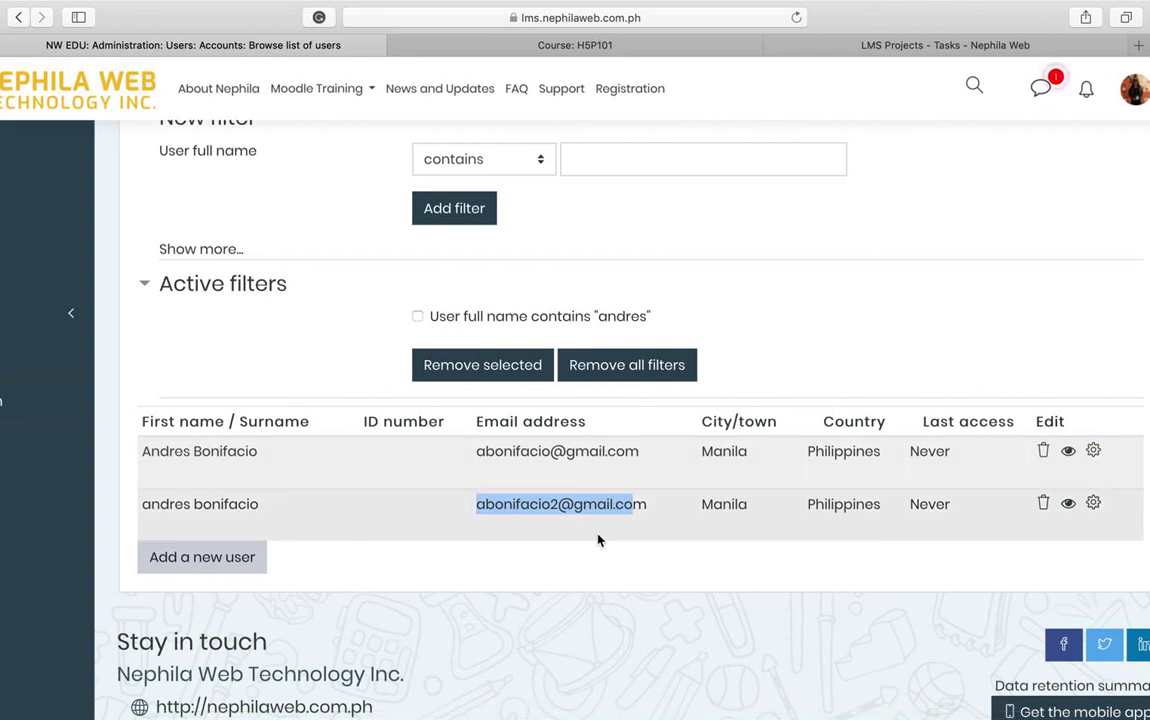
{"action": "left_click", "coordinate": [651, 510]}
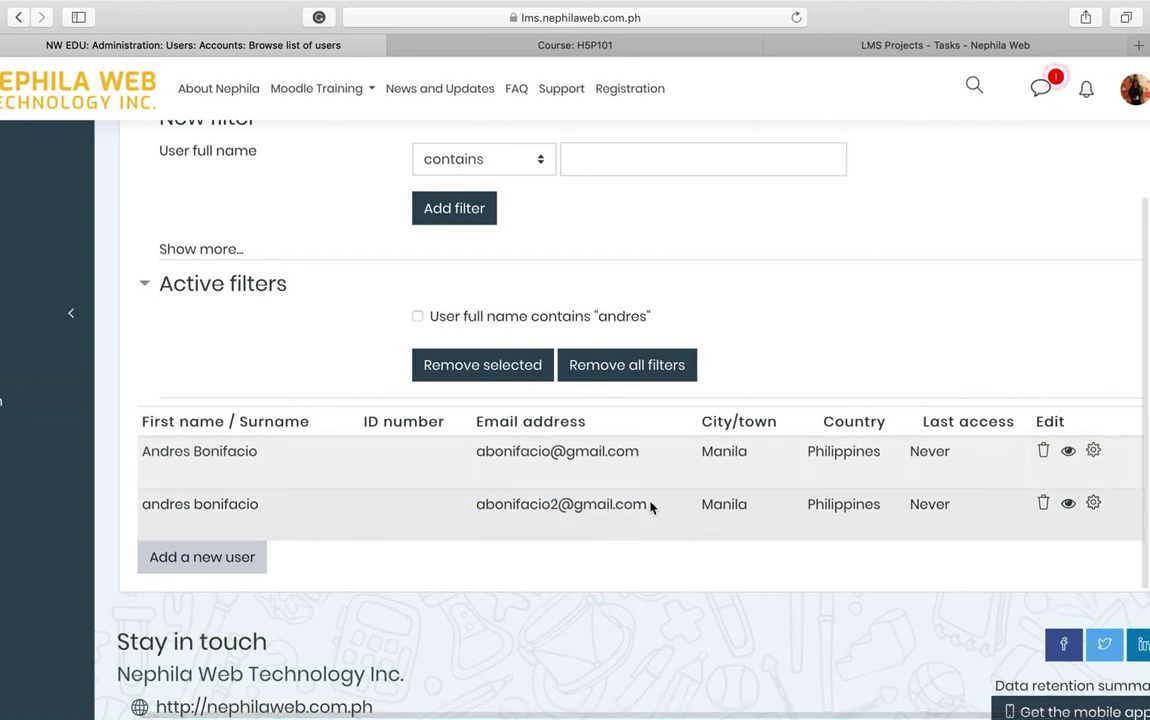
{"action": "scroll", "coordinate": [640, 480], "scroll_direction": "up", "scroll_amount": 4}
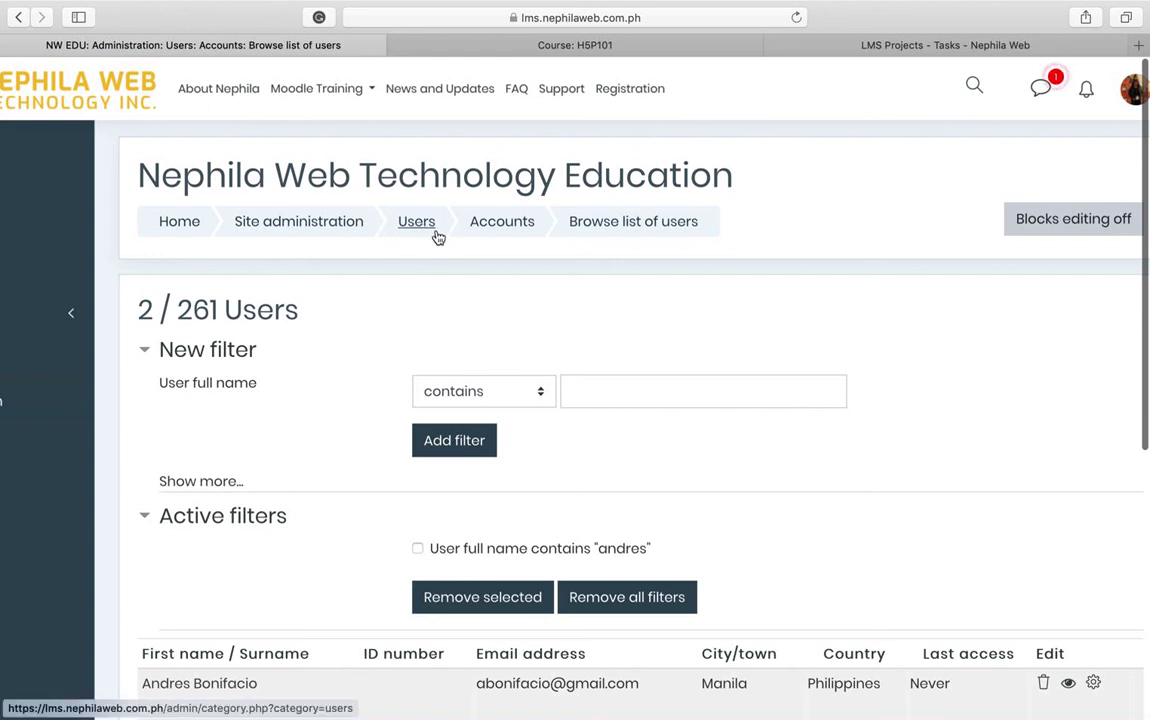
{"action": "scroll", "coordinate": [457, 288], "scroll_direction": "down", "scroll_amount": 5}
{"action": "scroll", "coordinate": [457, 288], "scroll_direction": "up", "scroll_amount": 3}
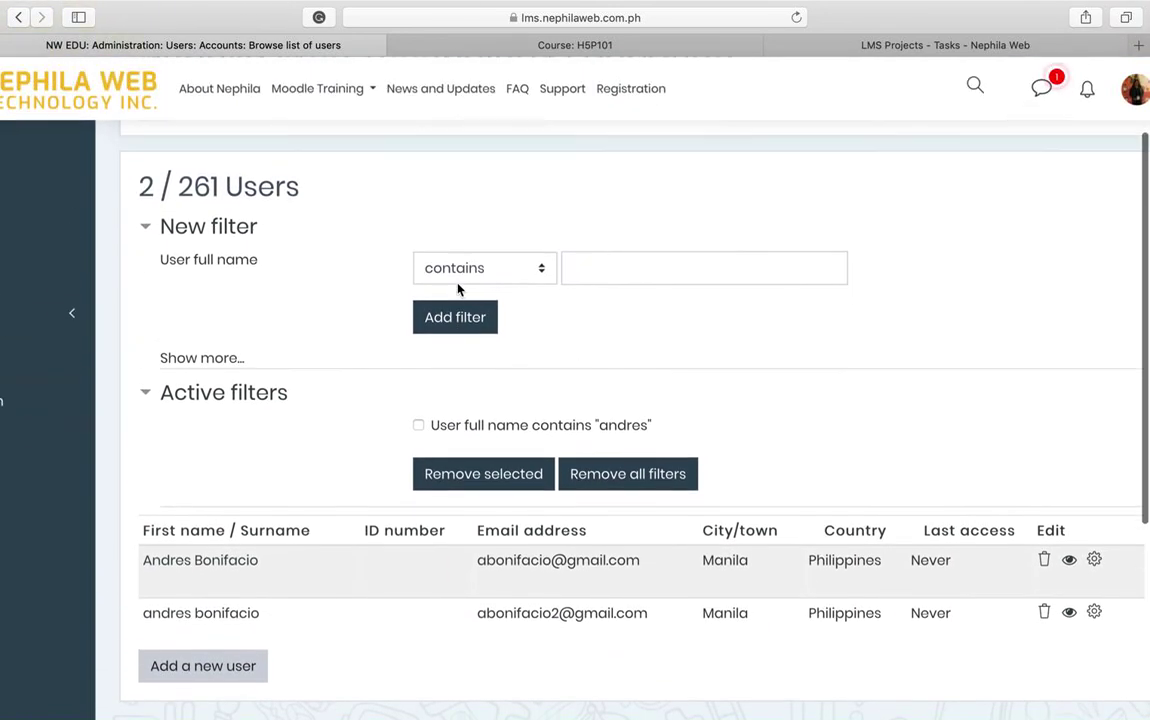
{"action": "scroll", "coordinate": [457, 288], "scroll_direction": "up", "scroll_amount": 3}
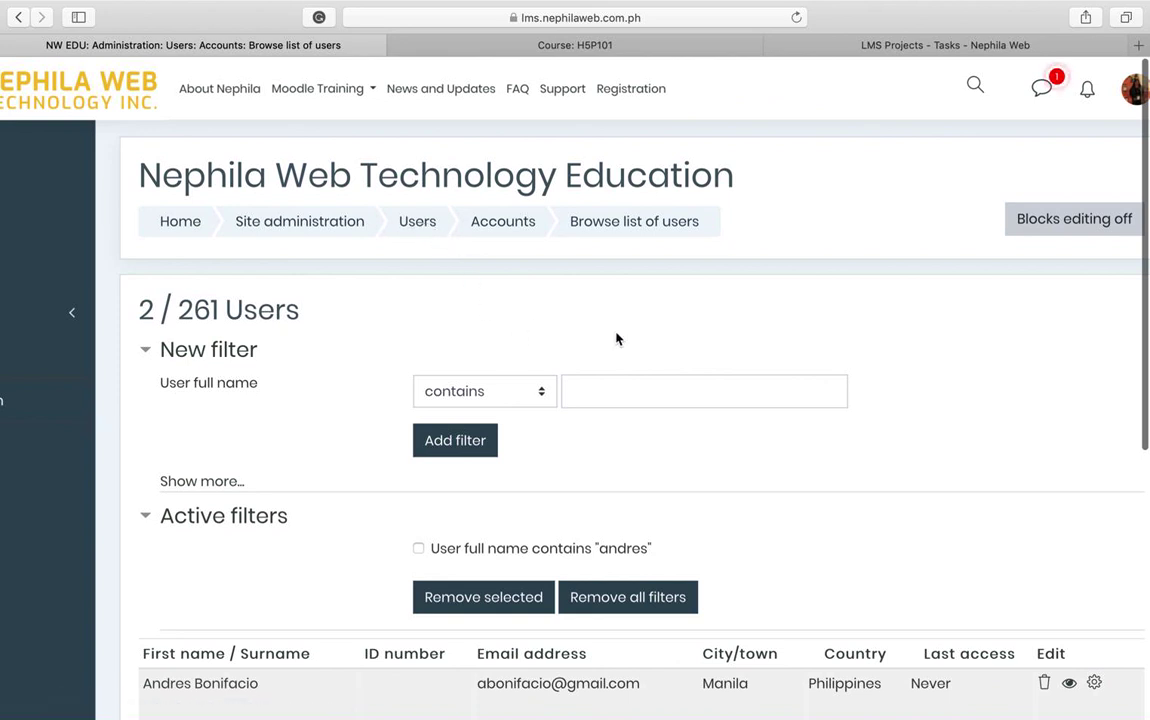
{"action": "mouse_move", "coordinate": [793, 5]}
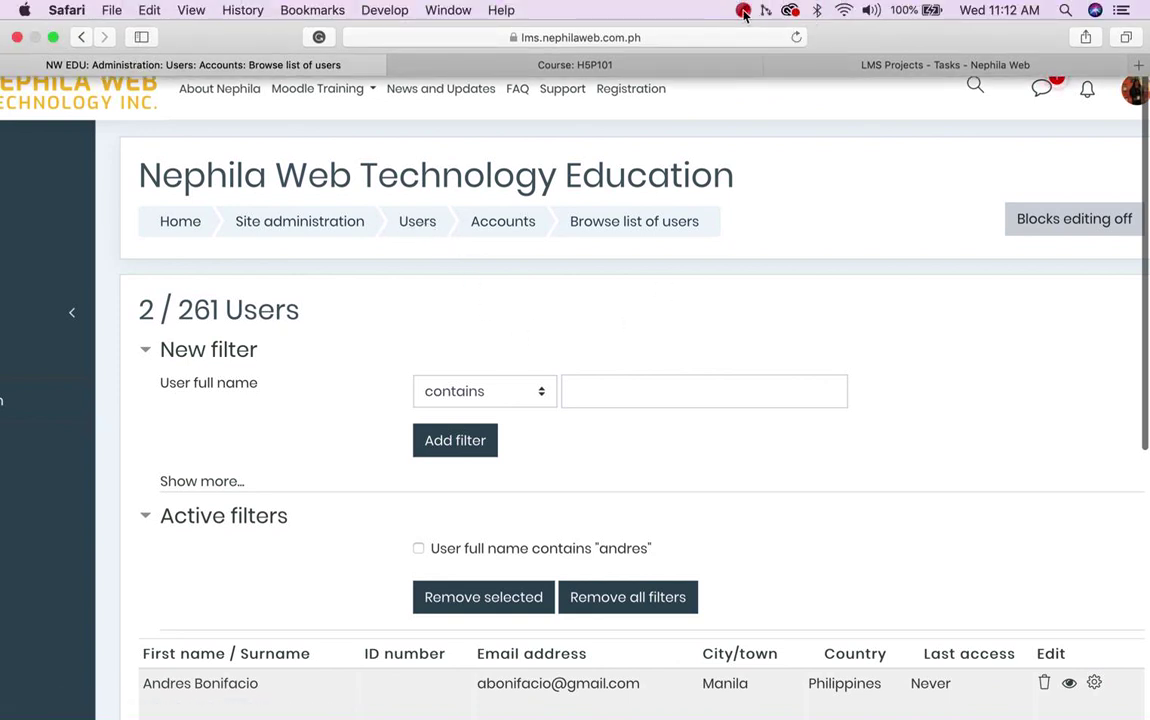